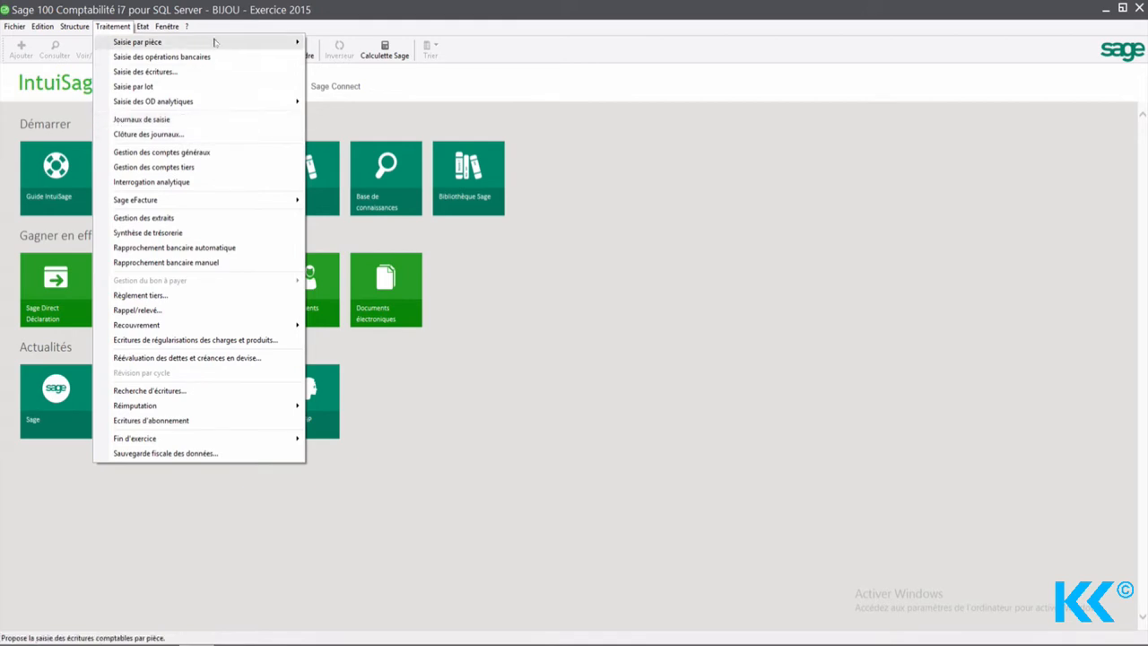
mouse_move(201, 49)
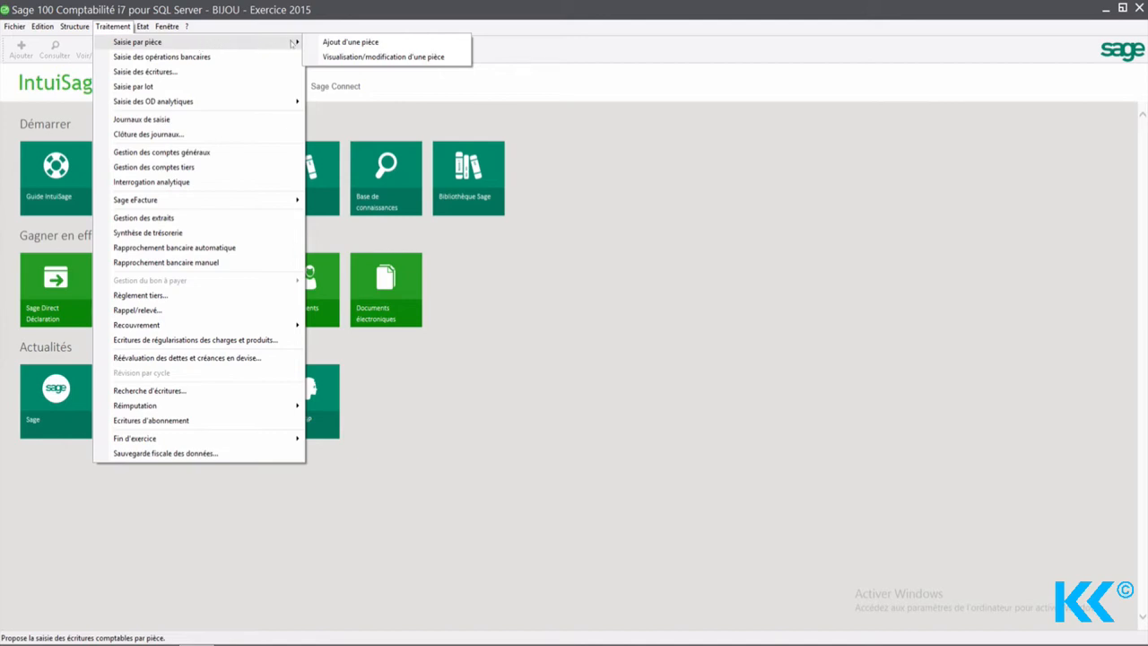
click(360, 43)
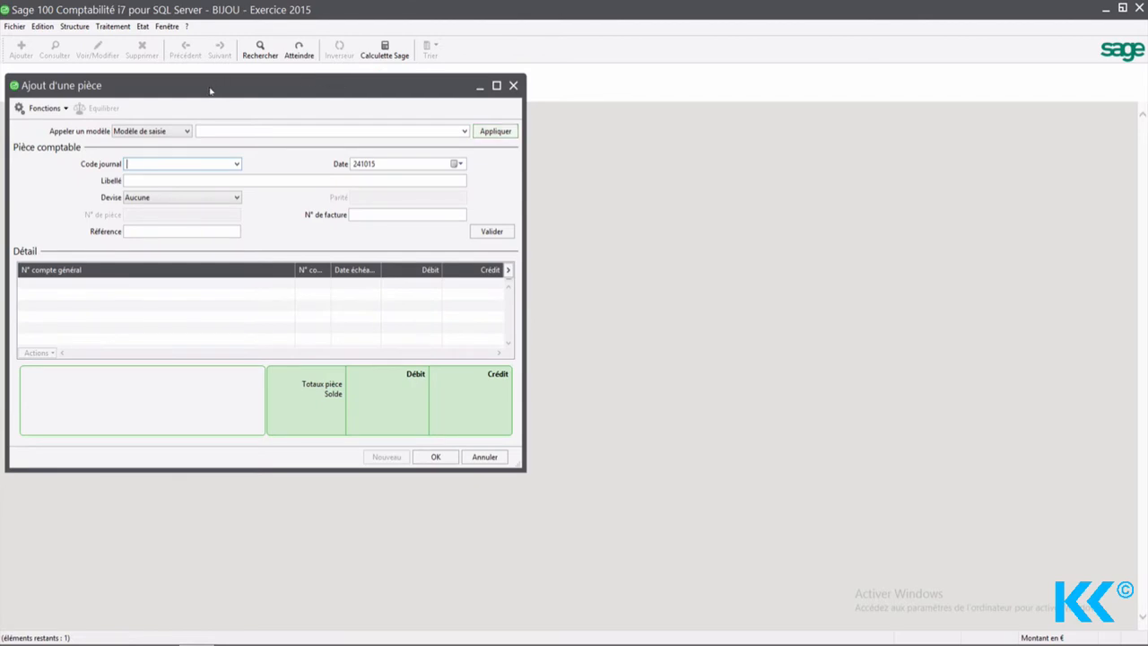
drag(211, 91, 222, 91)
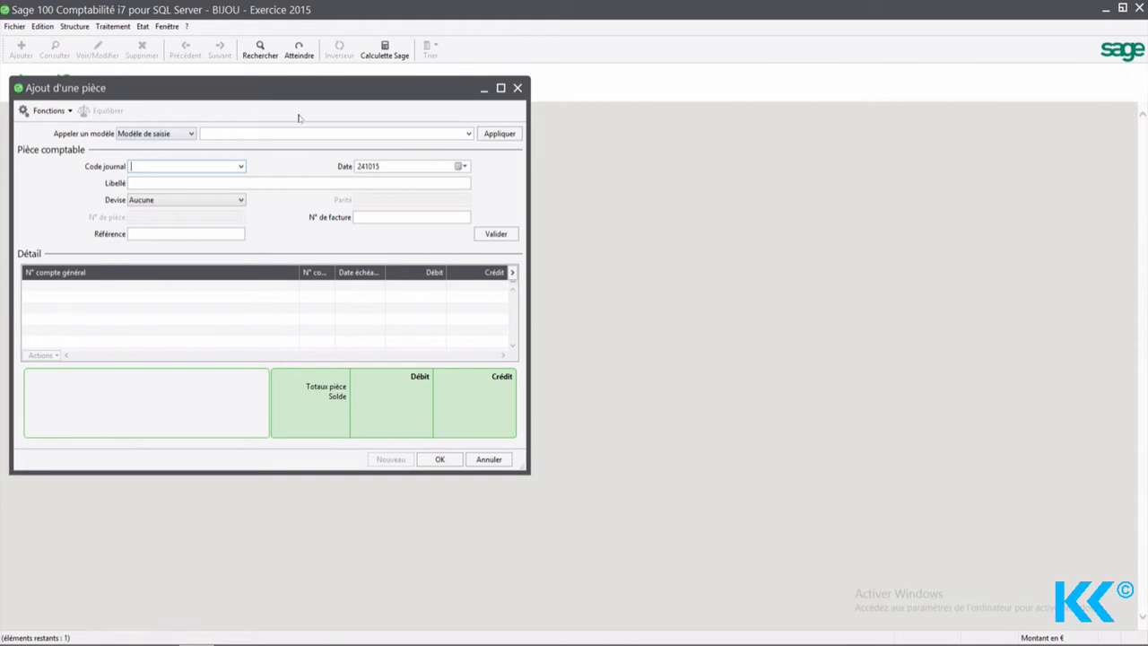
click(501, 88)
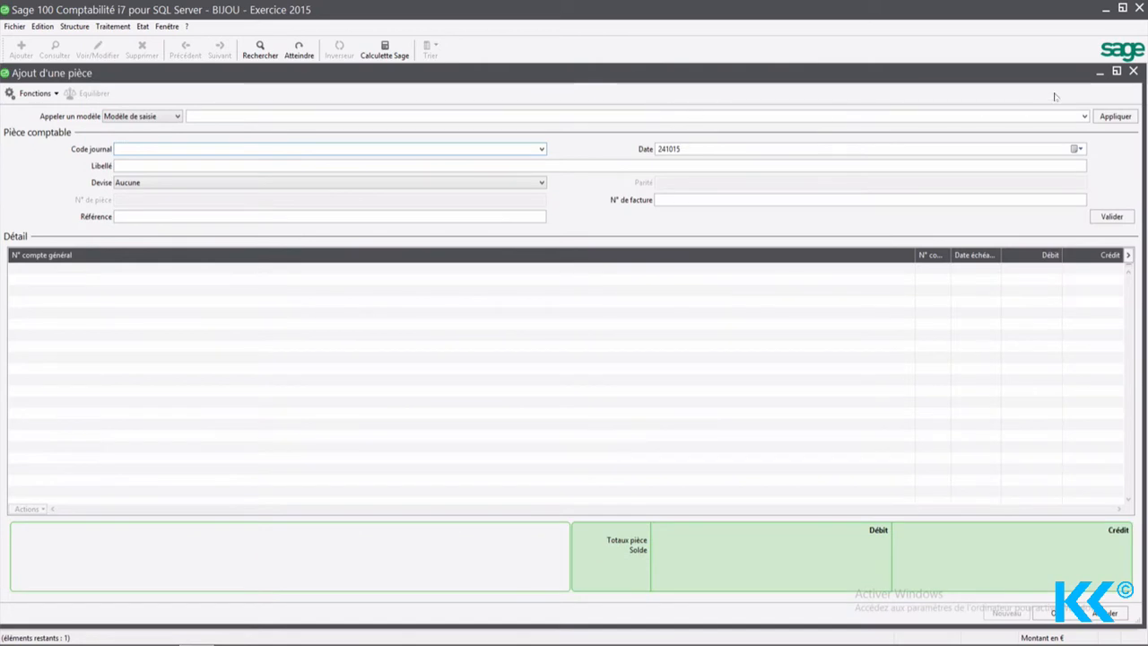
click(1133, 71)
Step: Open the Ajout d'une pièce window, enlarge it to fill the workspace, and close it
click(115, 26)
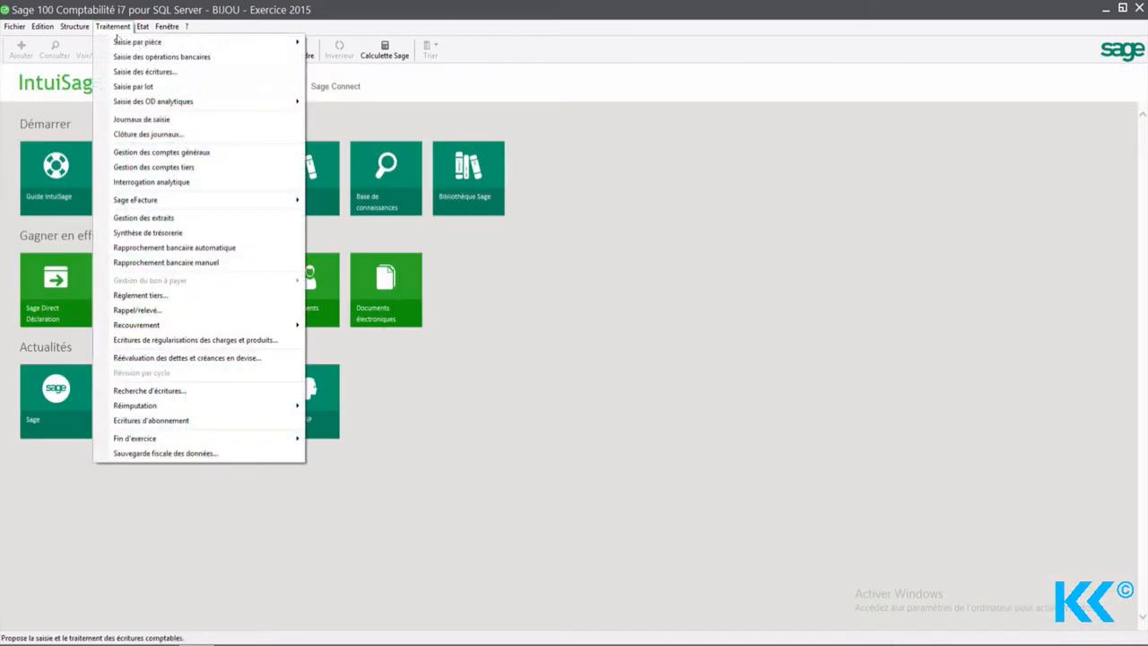
mouse_move(142, 43)
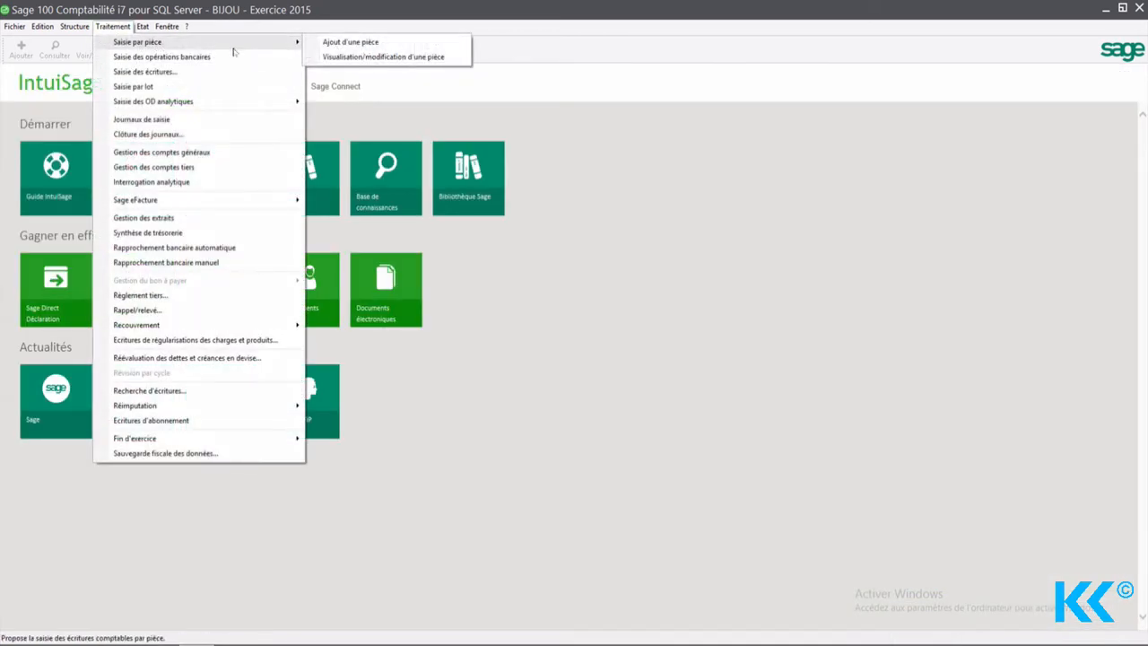
click(392, 45)
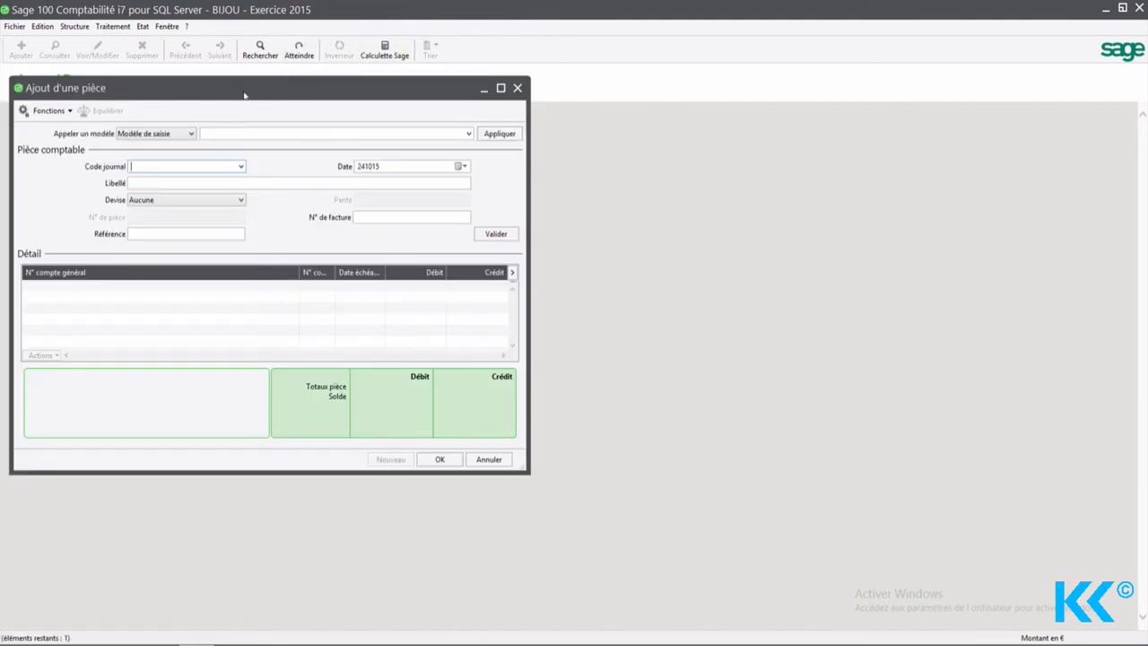
drag(243, 92, 235, 83)
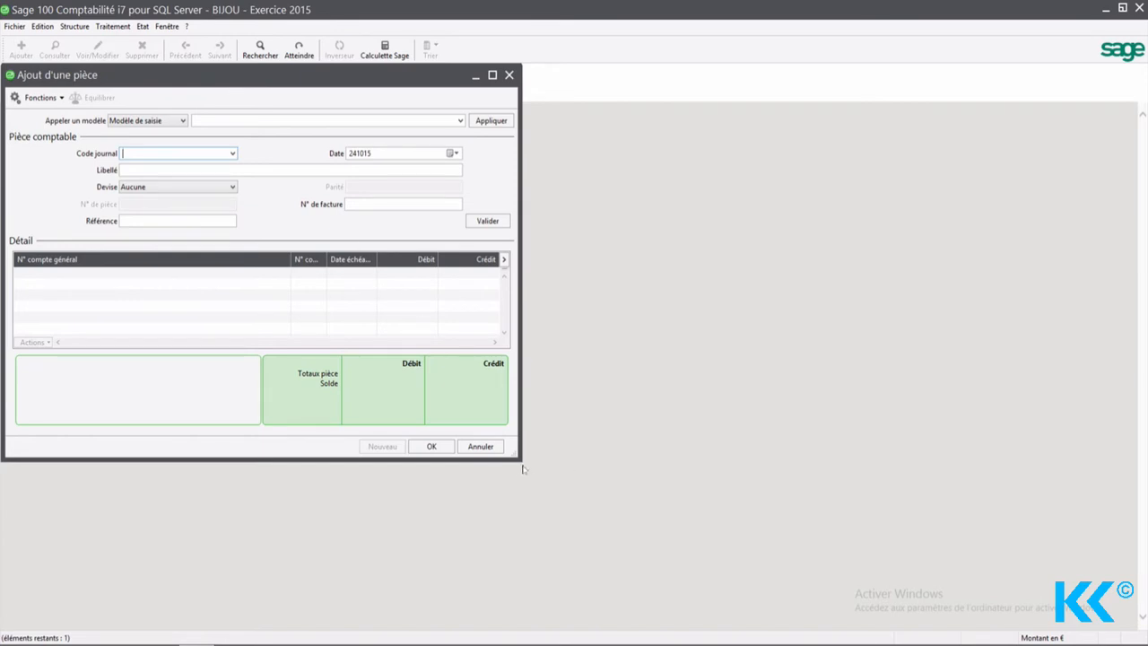
drag(517, 457, 1141, 632)
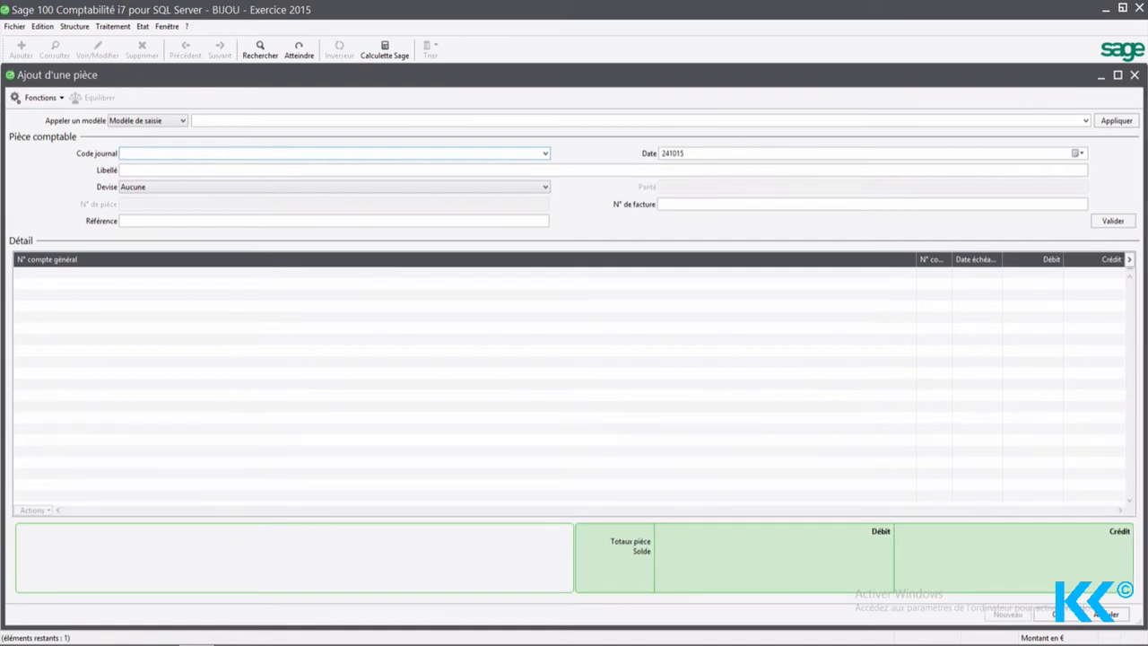
click(1133, 76)
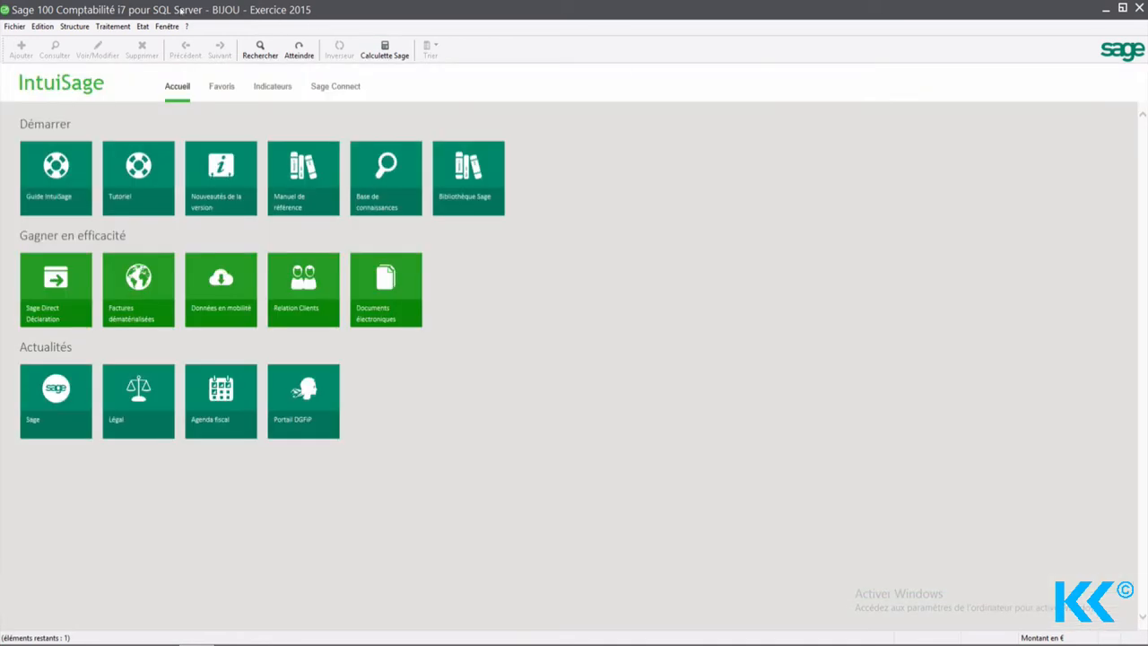
Step: Reopen the Ajout d'une pièce window to enter a new accounting document
click(112, 26)
mouse_move(131, 45)
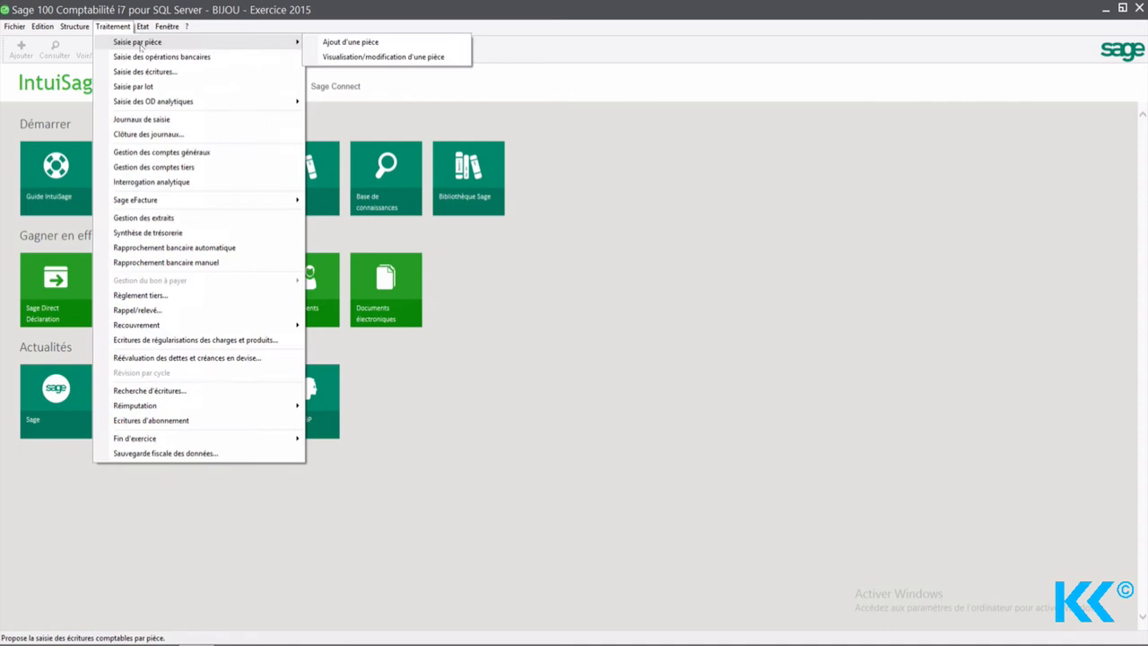
click(368, 56)
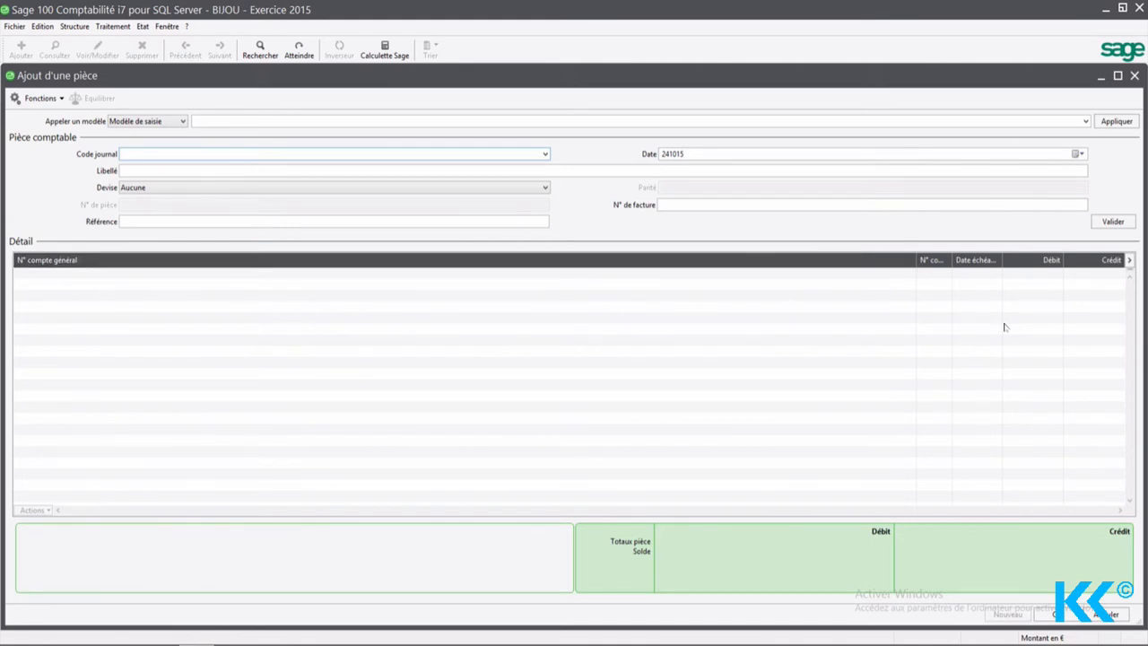
Step: Add the Mode règlement column to the Détail list and narrow the N° compte général column so that all columns fit
right_click(607, 354)
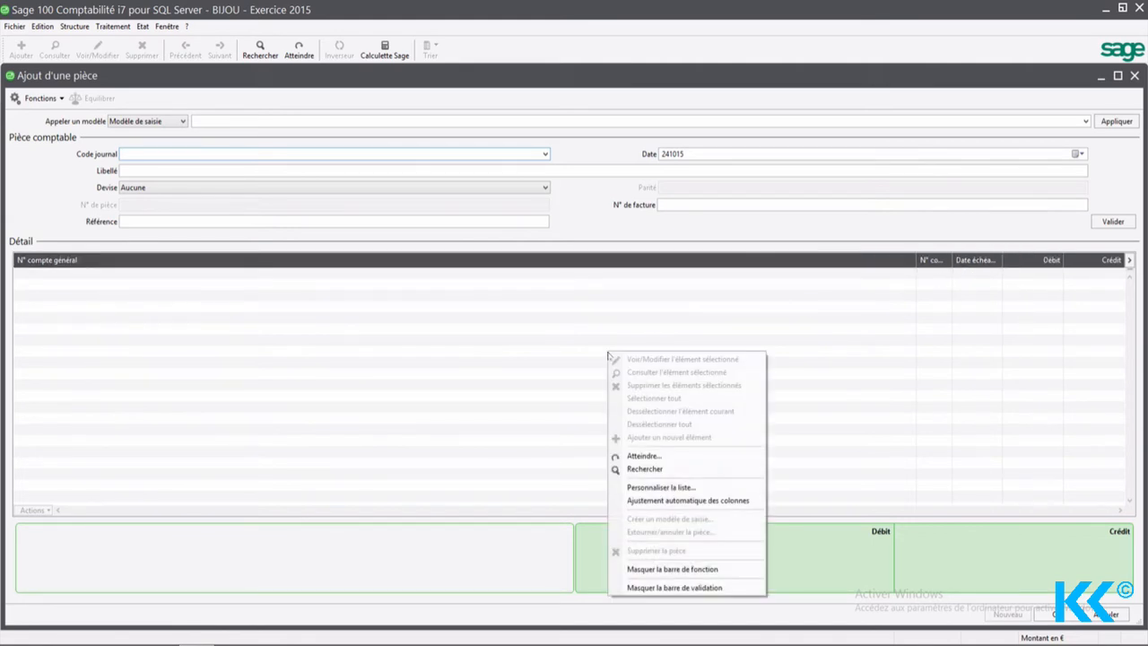
click(654, 488)
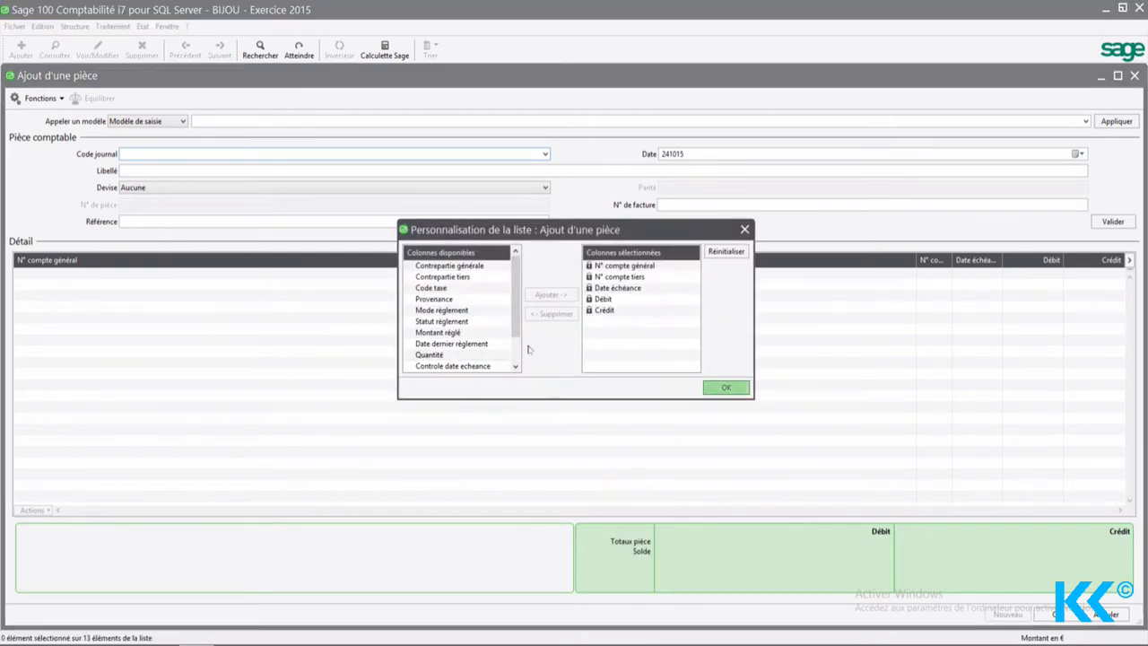
scroll(516, 278, down, 3)
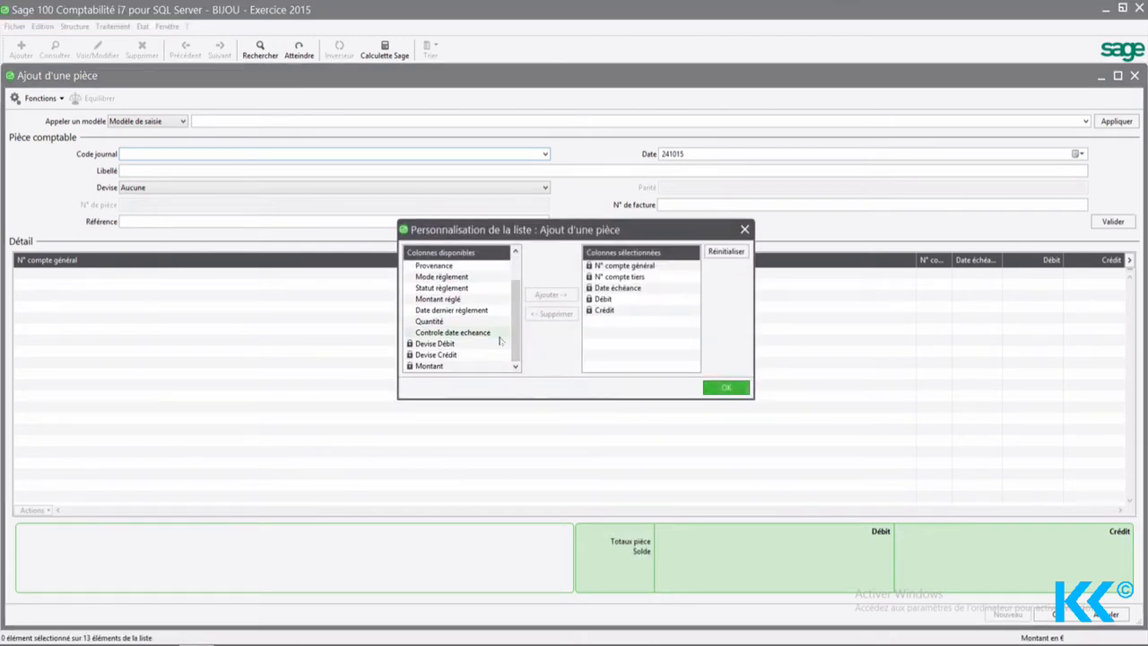
scroll(517, 343, up, 1)
scroll(517, 344, up, 2)
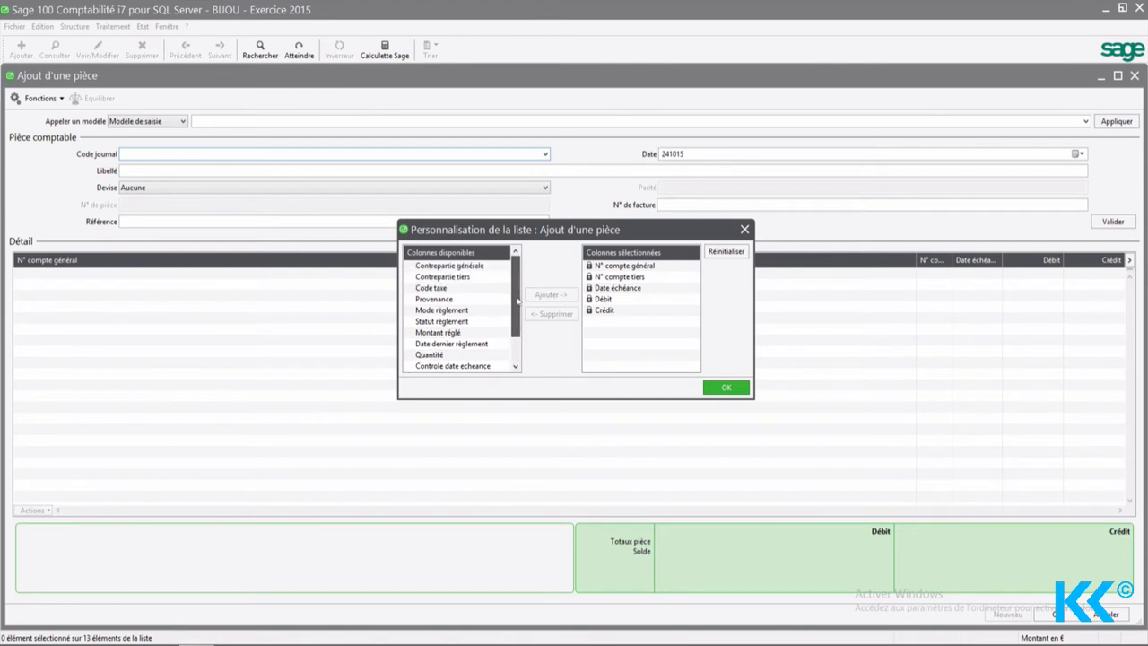
scroll(518, 269, down, 3)
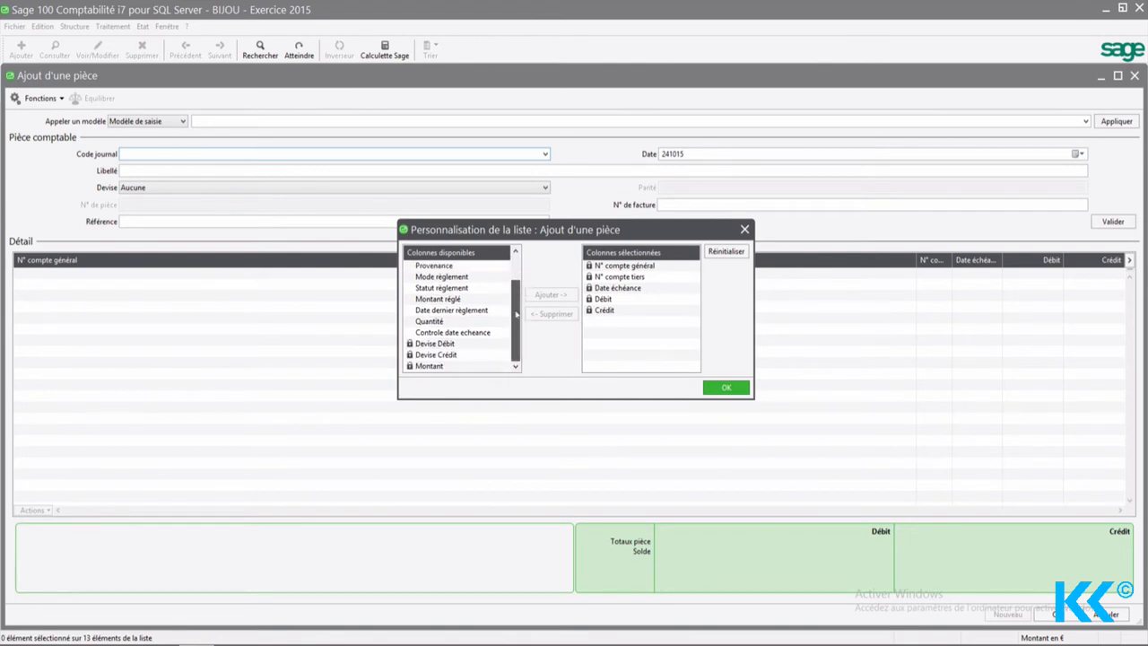
drag(516, 349, 514, 317)
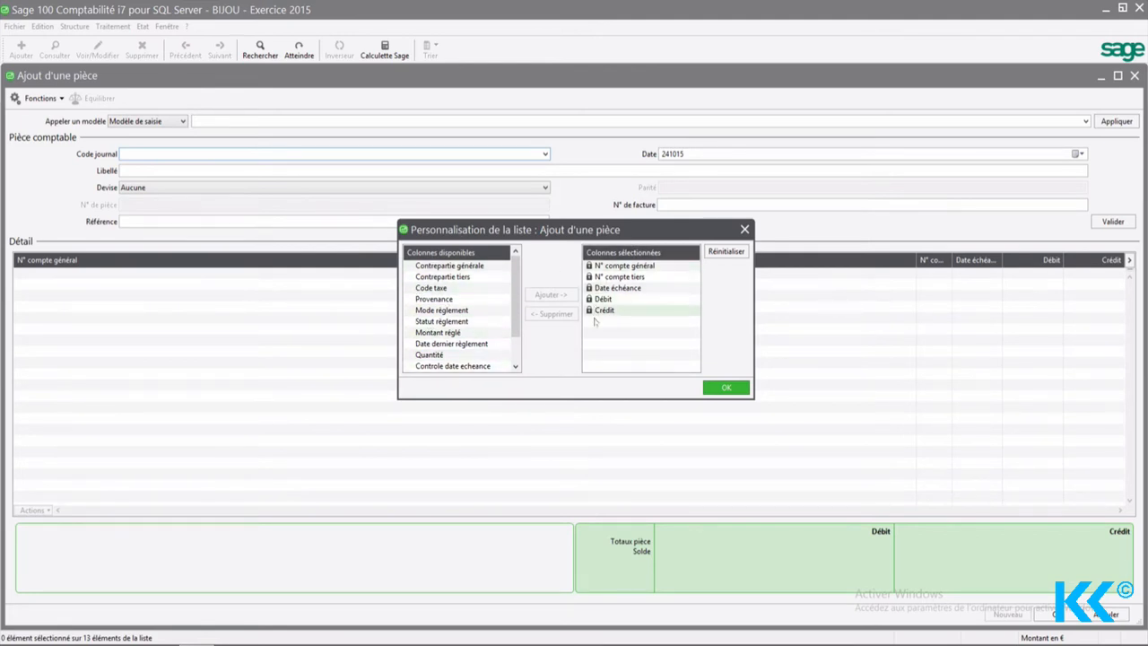
click(454, 310)
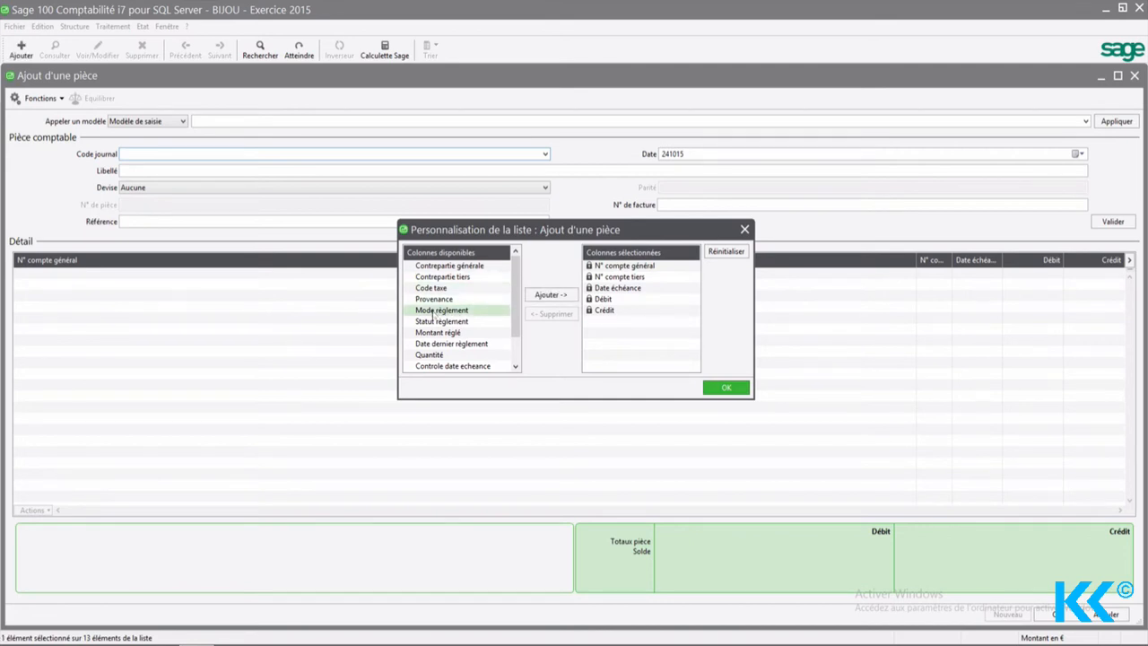
click(551, 295)
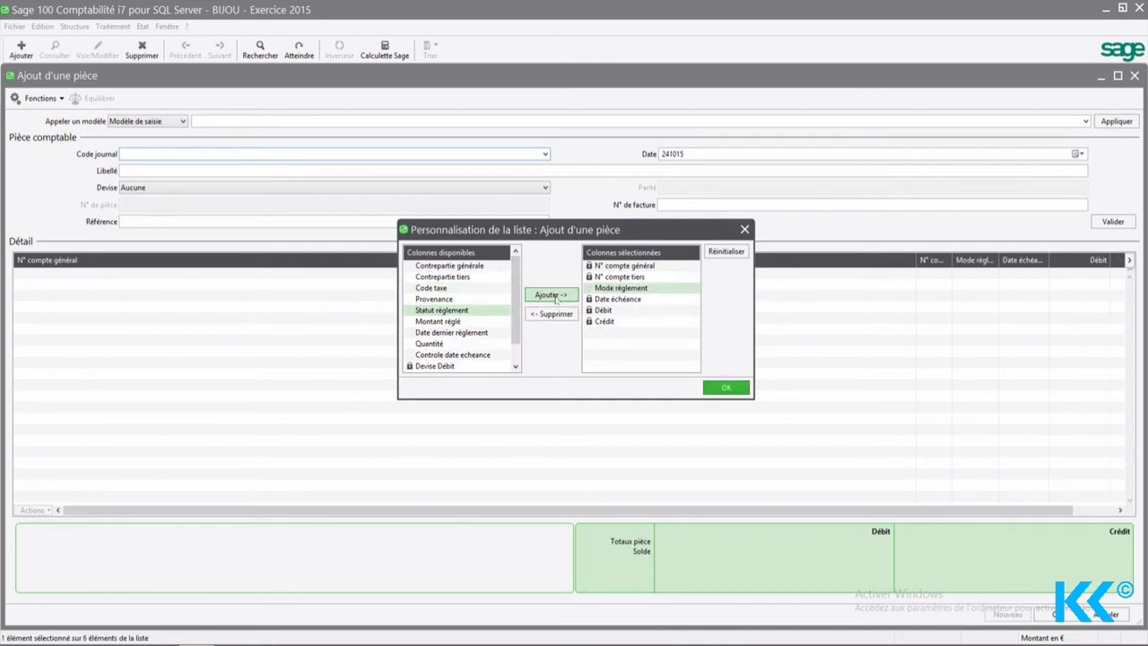
click(728, 391)
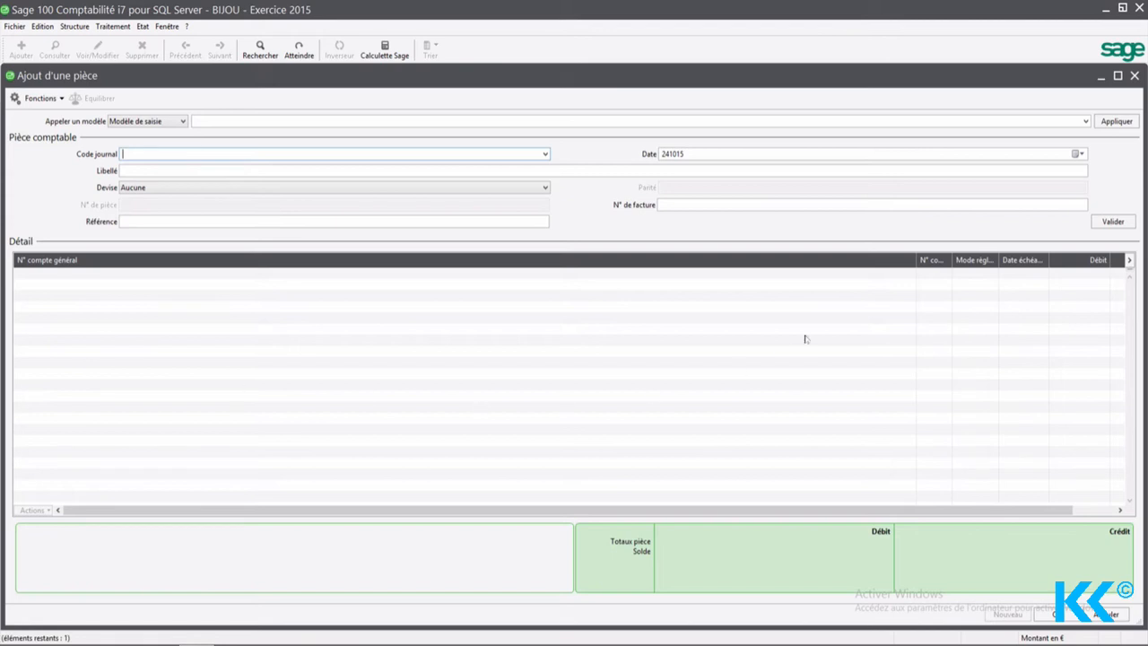
mouse_move(981, 267)
mouse_down()
mouse_move(1046, 260)
mouse_move(966, 261)
mouse_up()
drag(915, 260, 869, 260)
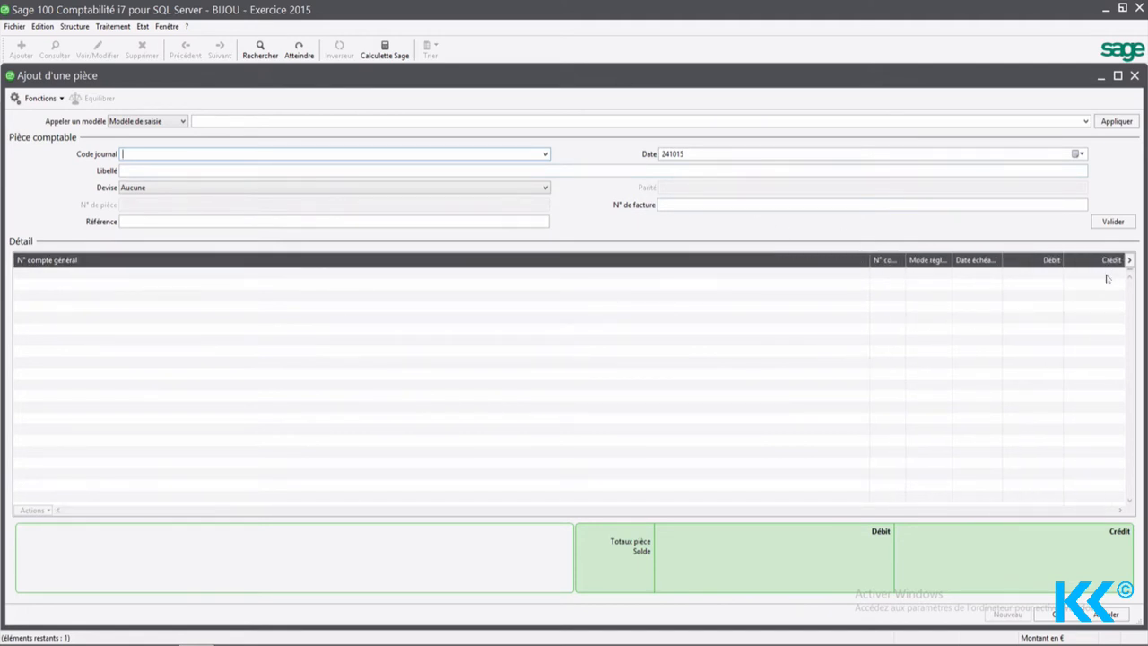
Step: Choose the ACH Achats journal for the document and set its date to 011015
click(140, 154)
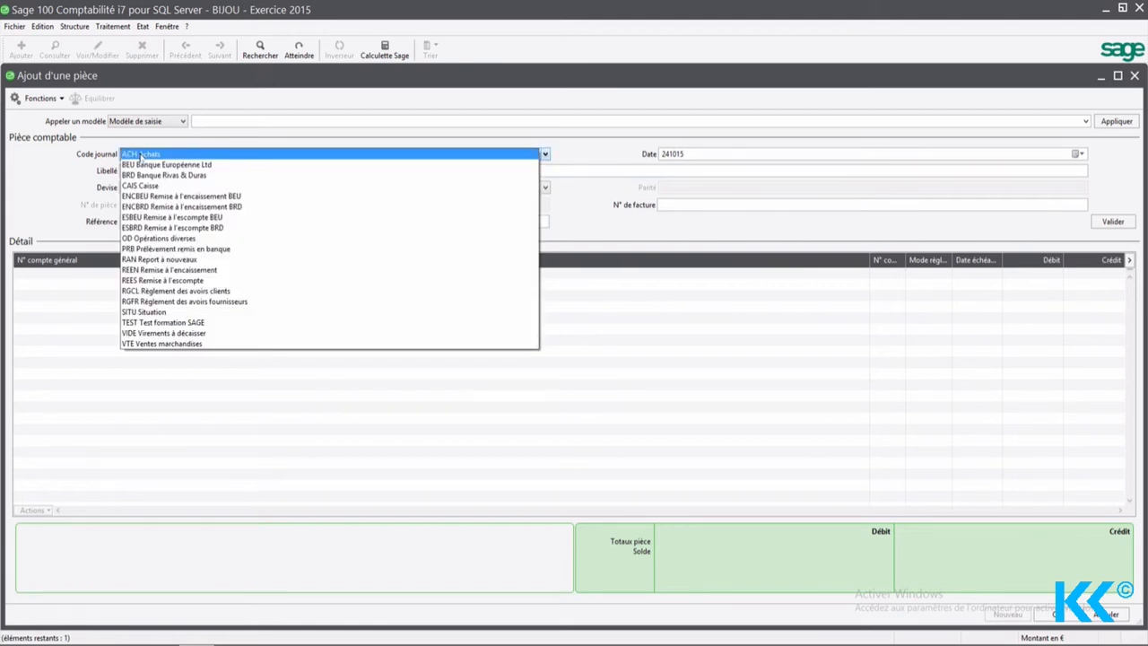
click(141, 156)
key(Tab)
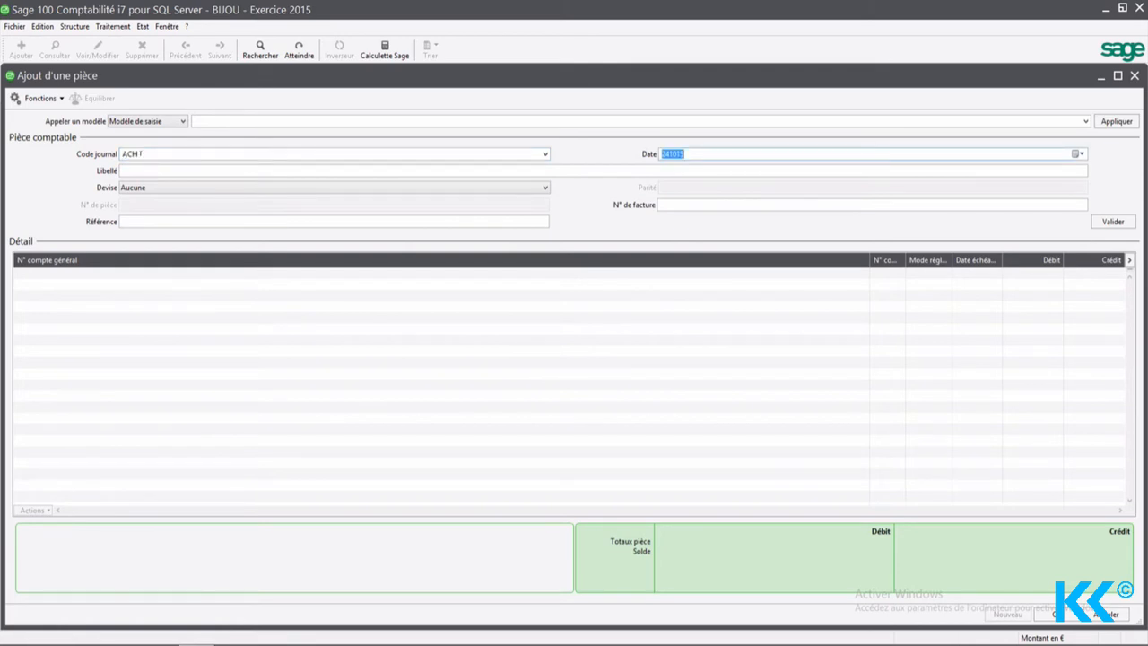
text(011015)
key(Tab)
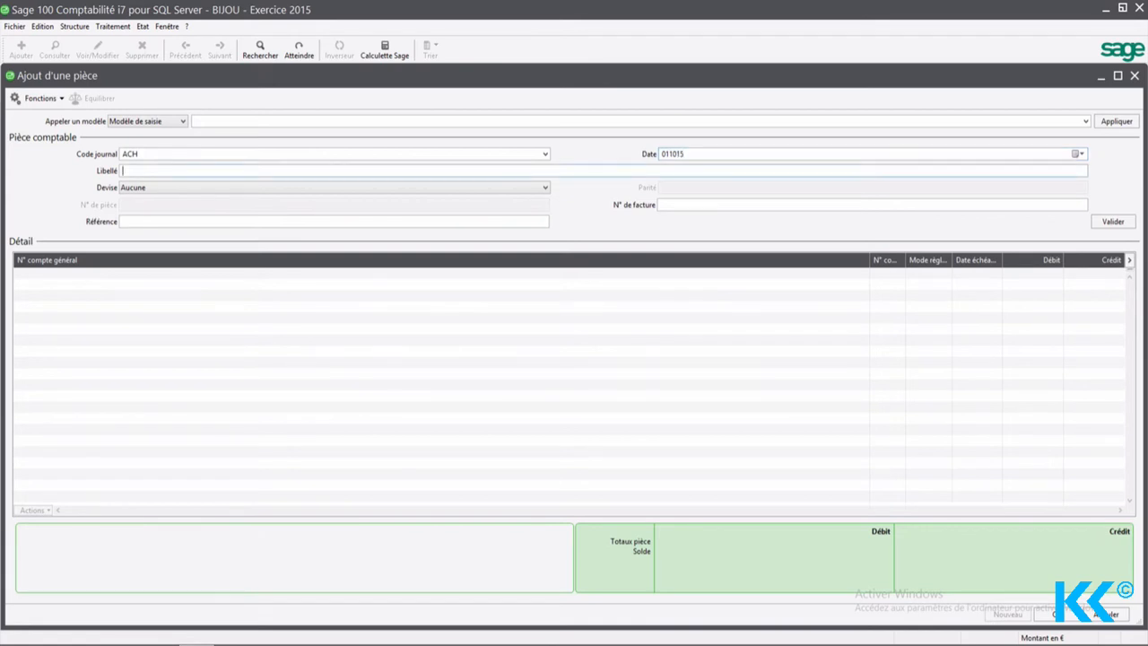
Step: Enter the document's Libellé as Achat formation 2015 and keep the currency at Aucune
text(Achat formation 2015)
key(Tab)
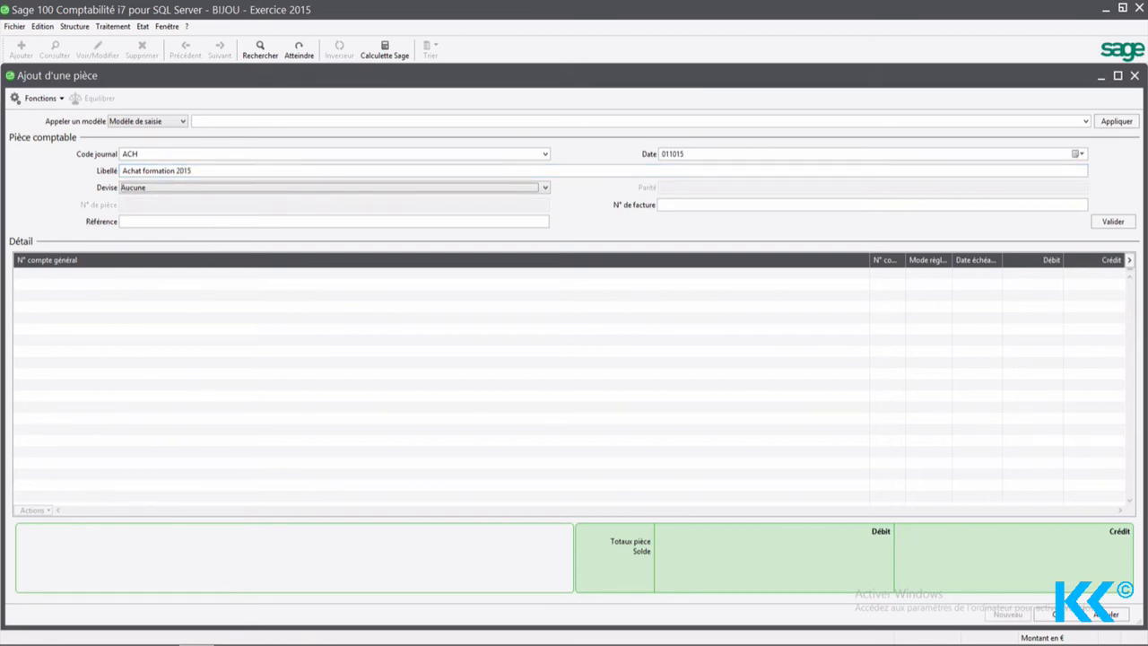
key(alt+Down)
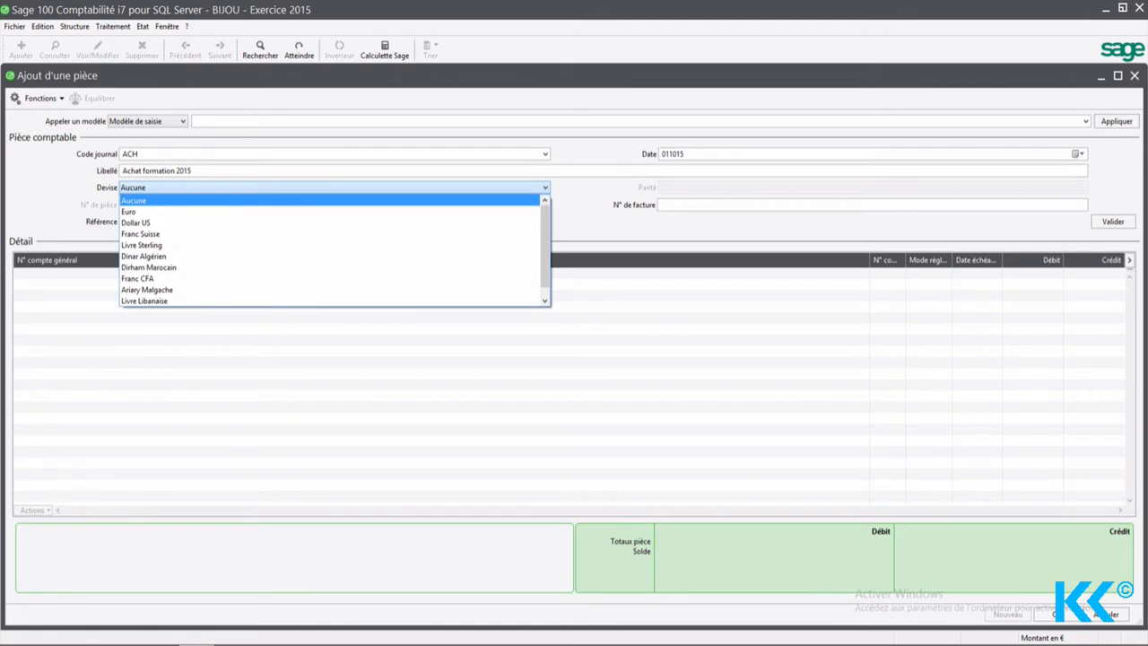
key(Return)
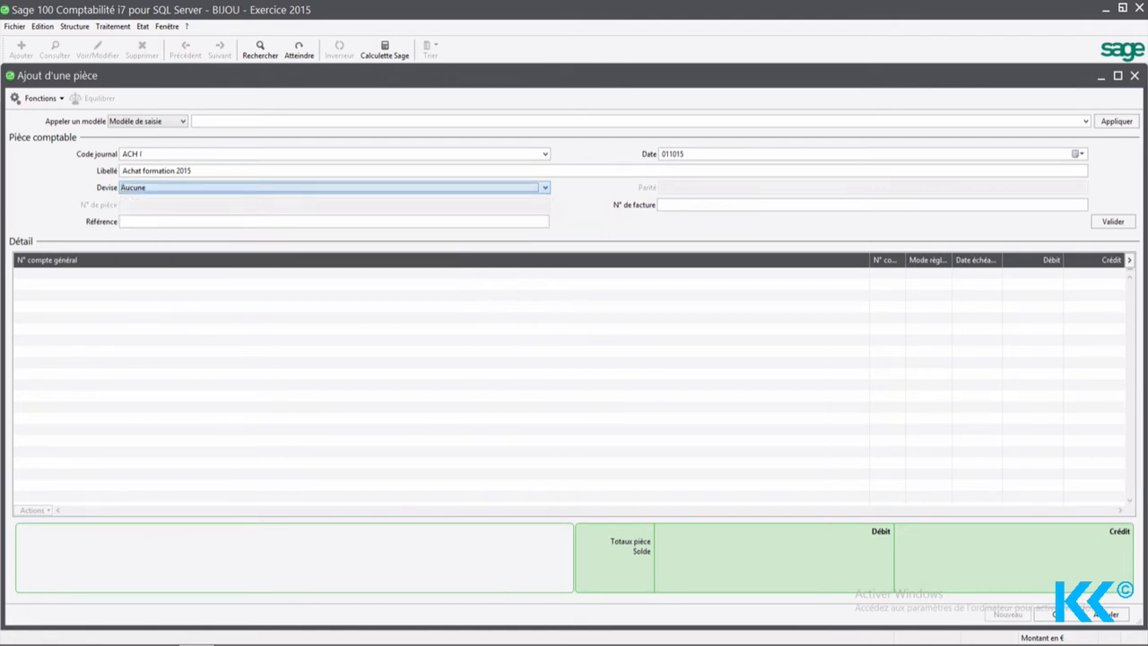
key(Tab)
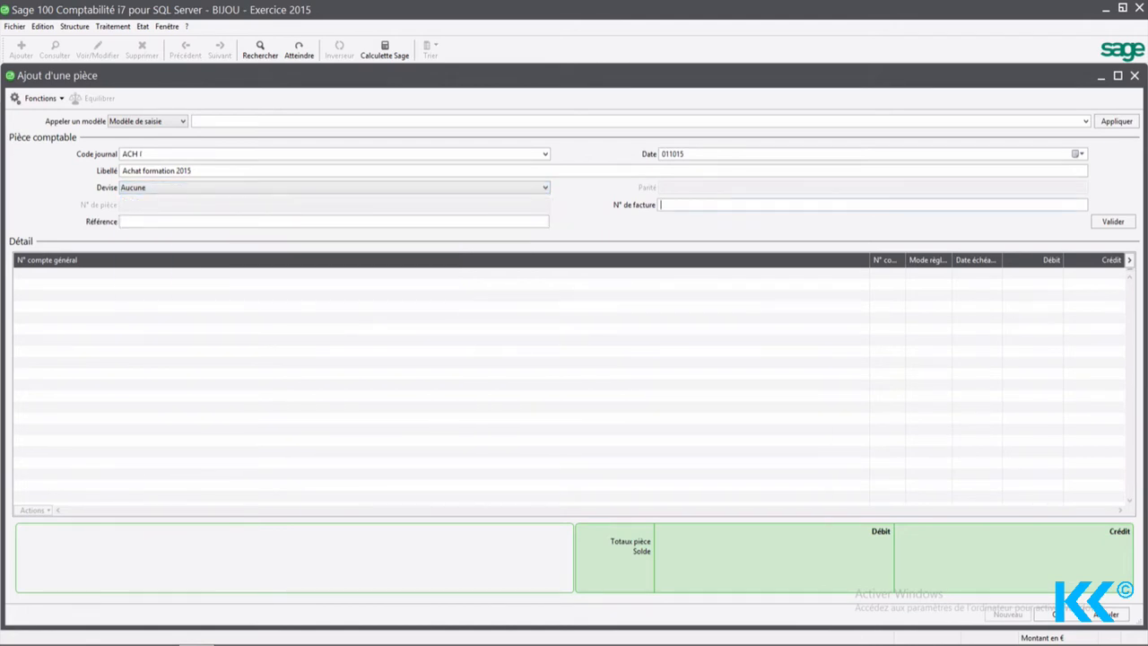
Step: Enter invoice number FA250 and reference FORMATION, and validate the document header
text(FA250)
text(FORMATION)
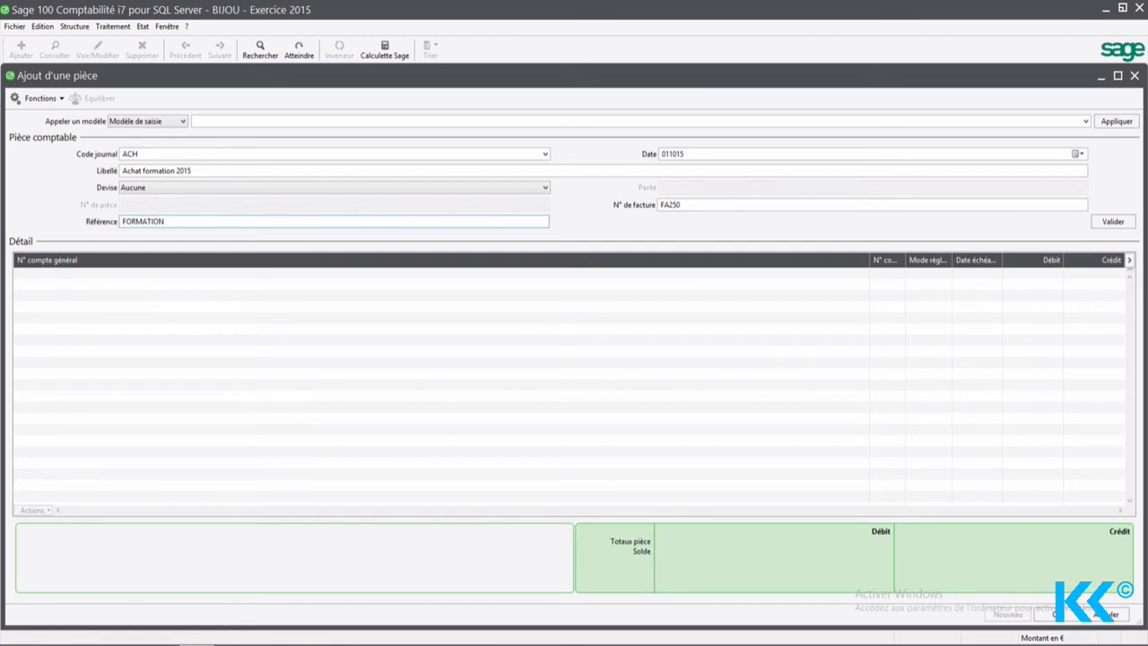
click(1101, 224)
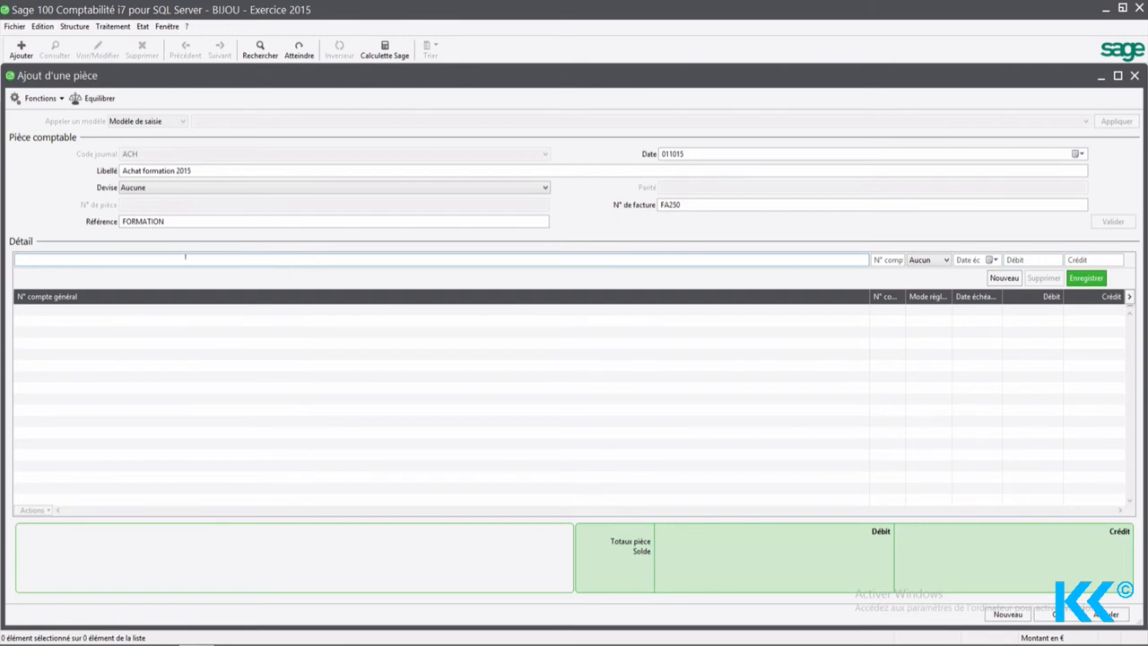
Step: Select the supplier DUPON as the third-party account of the first detail line
key(Tab)
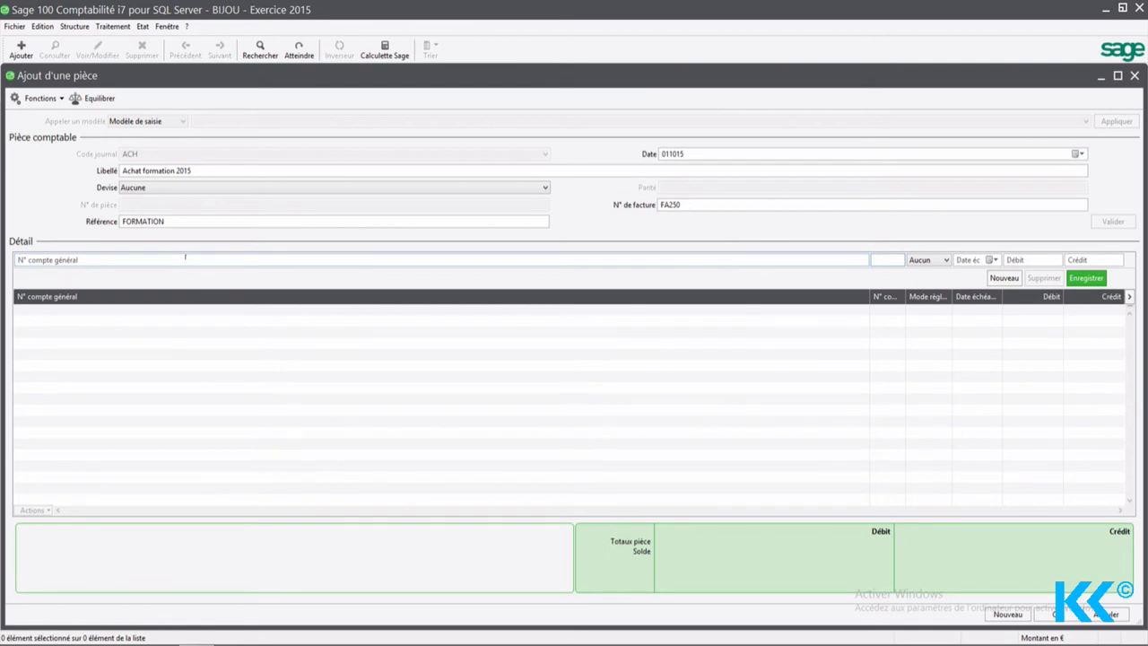
key(F4)
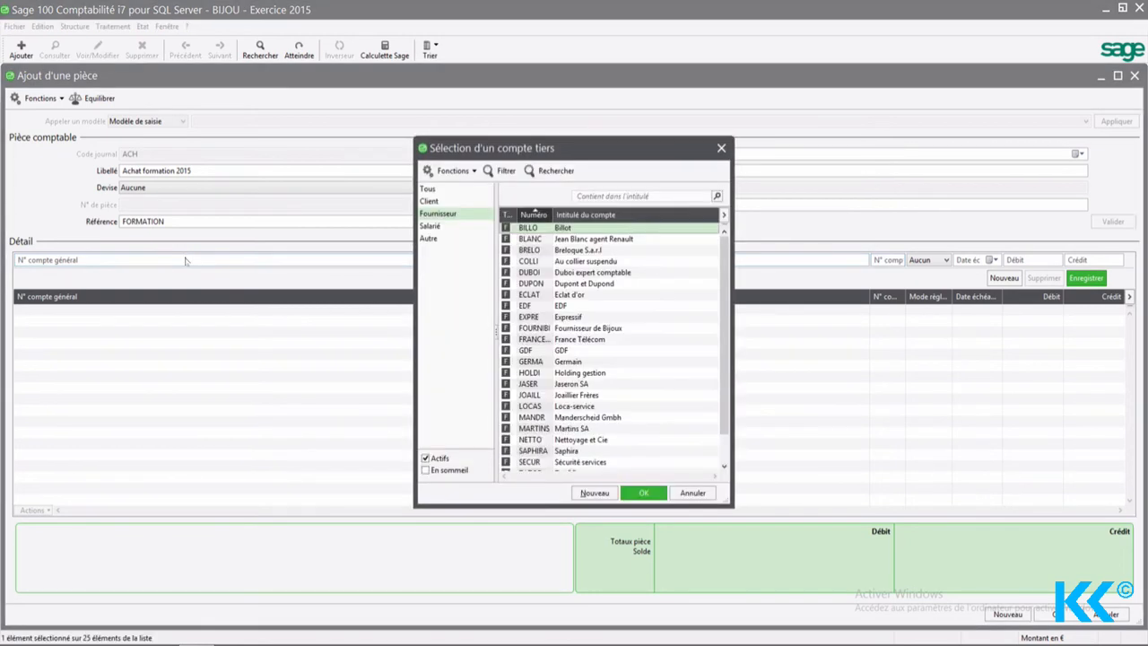
key(Down)
key(Down)
key(Down)
key(Down)
key(Down)
key(Escape)
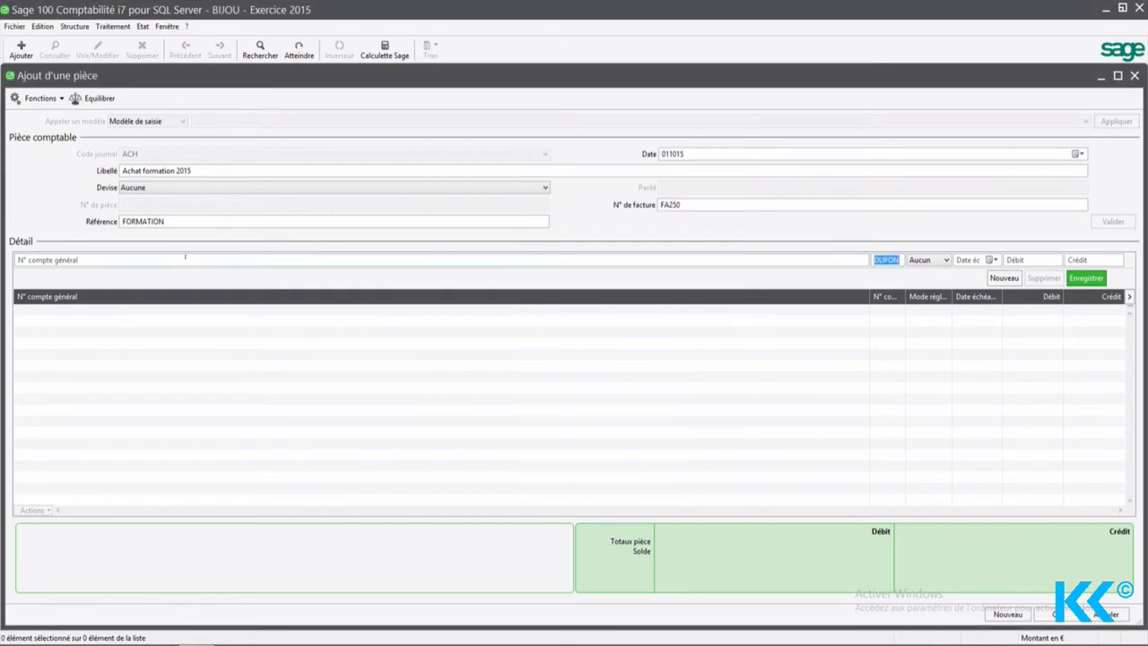
key(Tab)
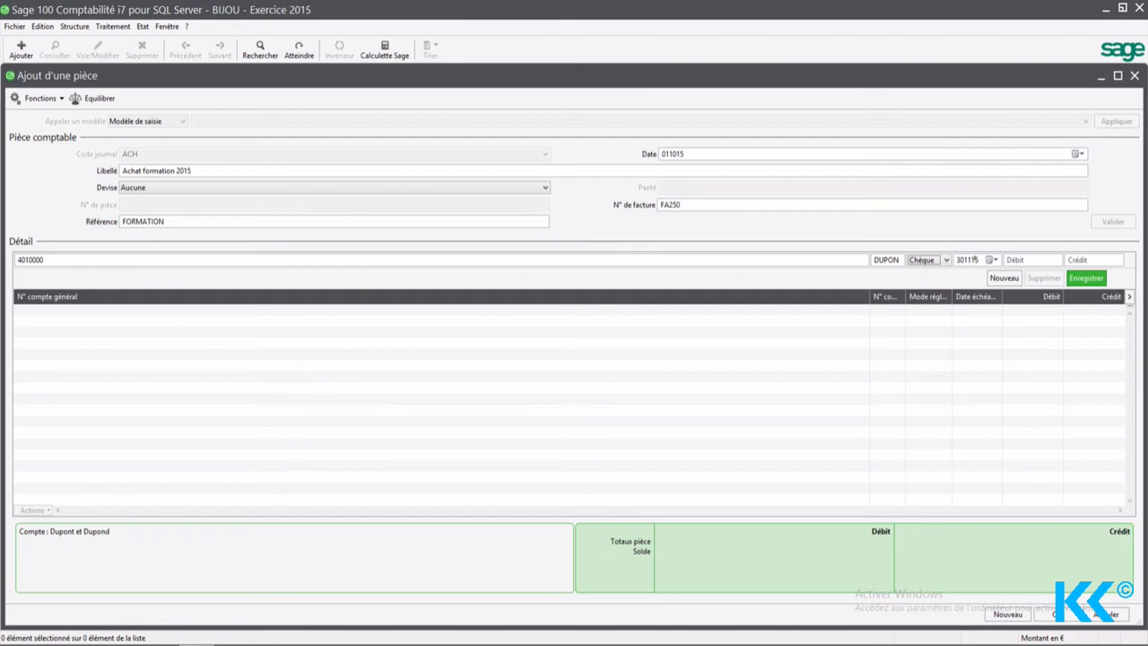
Step: Set the DUPON line's payment method to Virement, due date to 311015 and credit to 1200, and record the line
click(945, 260)
click(942, 262)
click(942, 260)
click(940, 271)
key(Tab)
text(311015)
key(Tab)
text(1200)
key(Return)
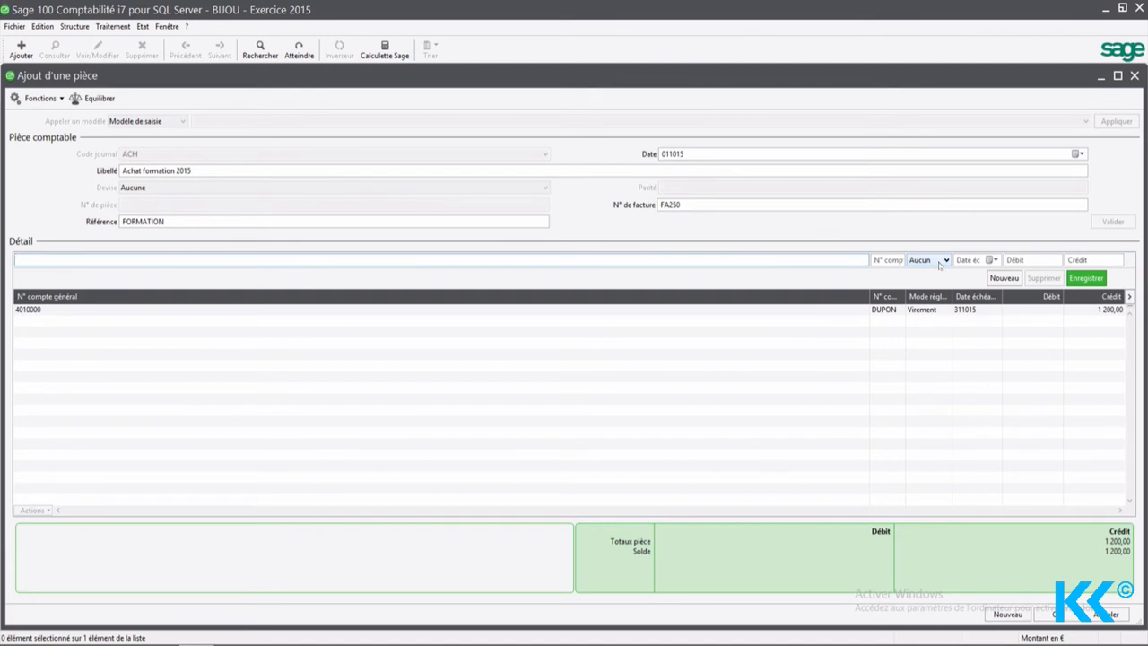
Step: Record a detail line on account 622600 Honoraires with a debit of 1000, accepting the existing analytical breakdown
text(622)
key(Tab)
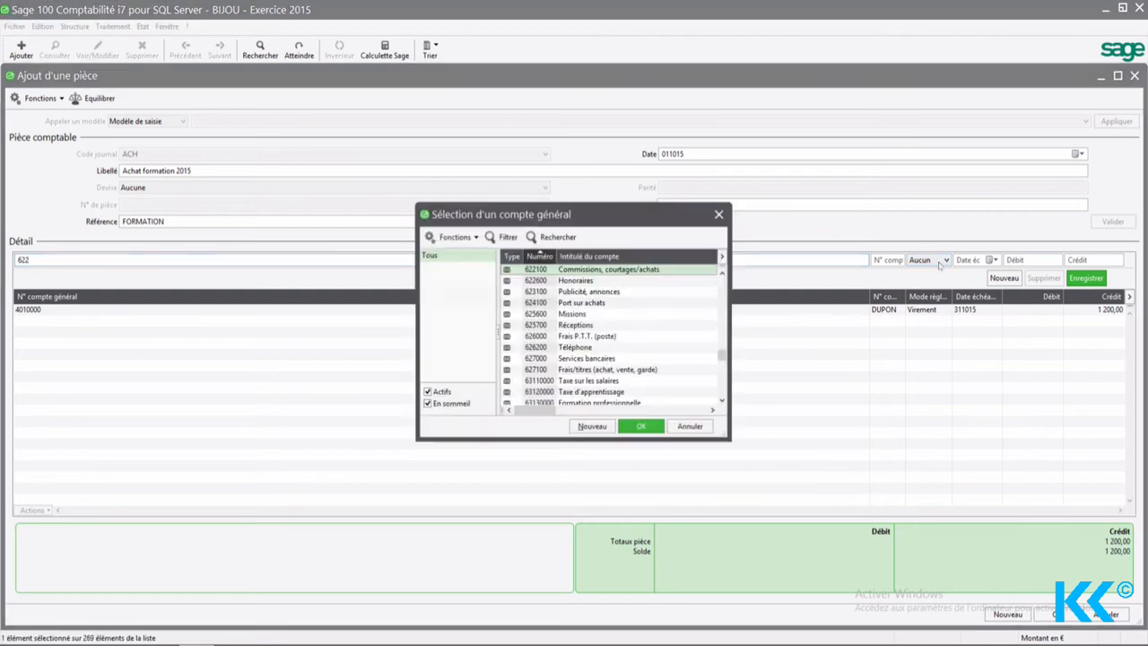
key(Down)
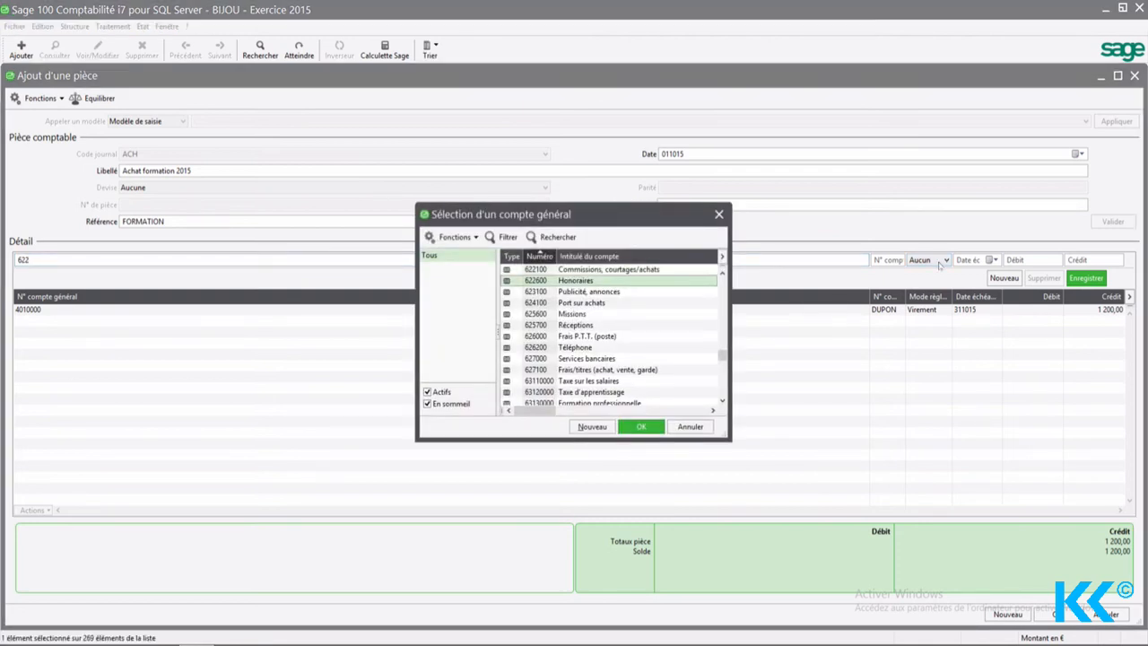
key(Up)
key(Down)
key(Return)
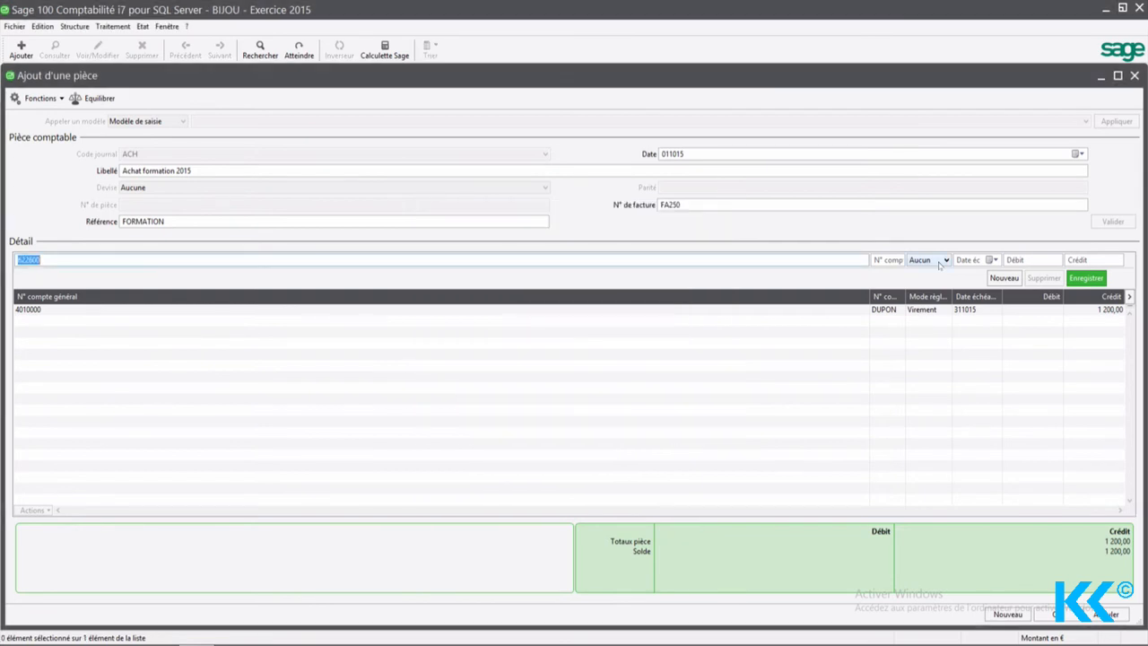
key(Tab)
text(1000)
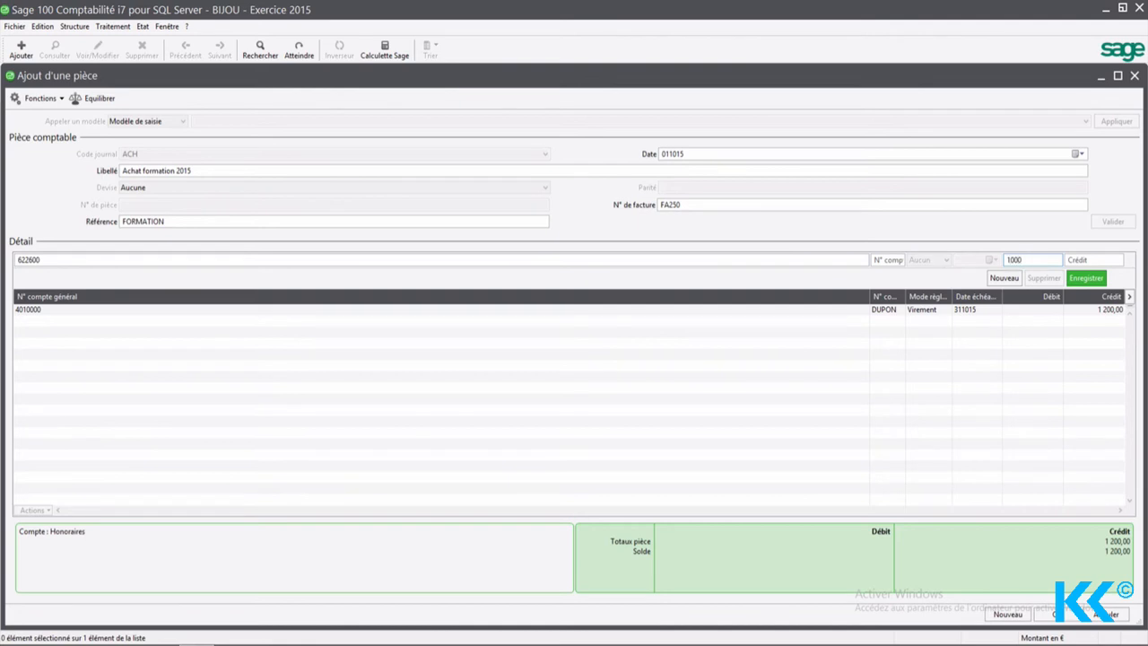
key(Return)
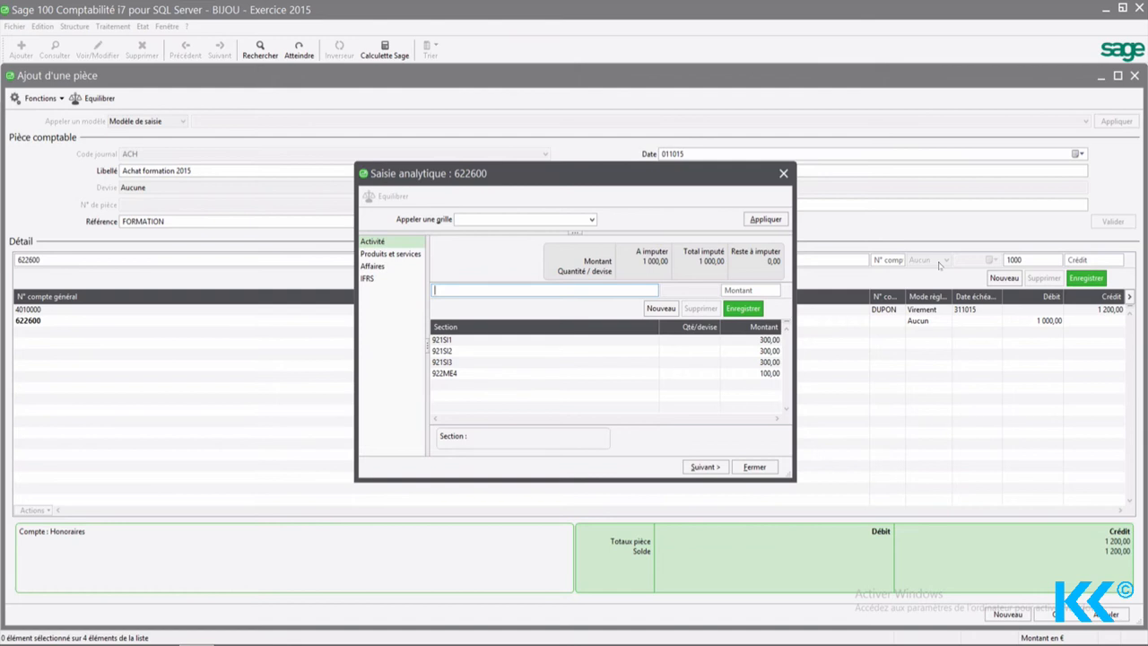
key(Escape)
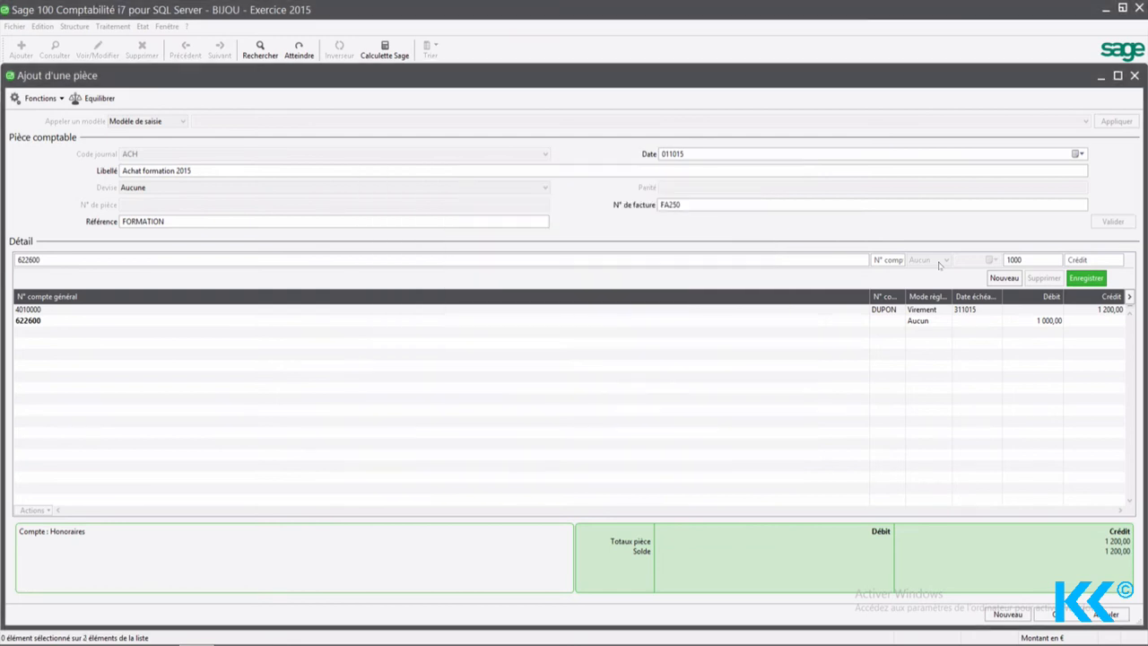
text(44566)
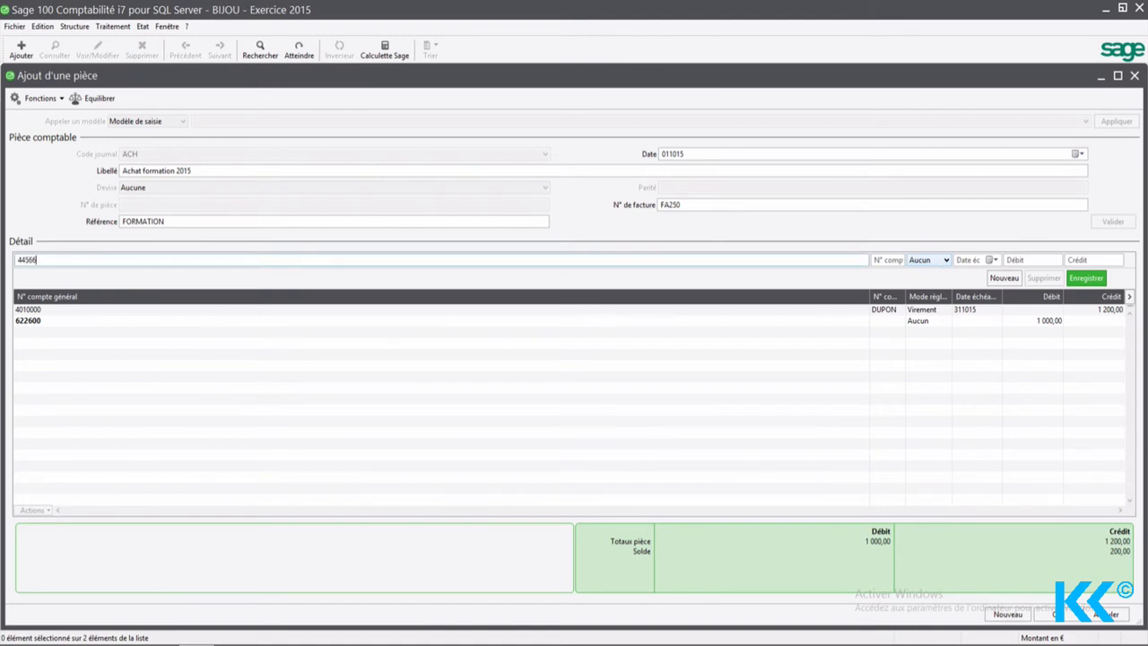
key(Tab)
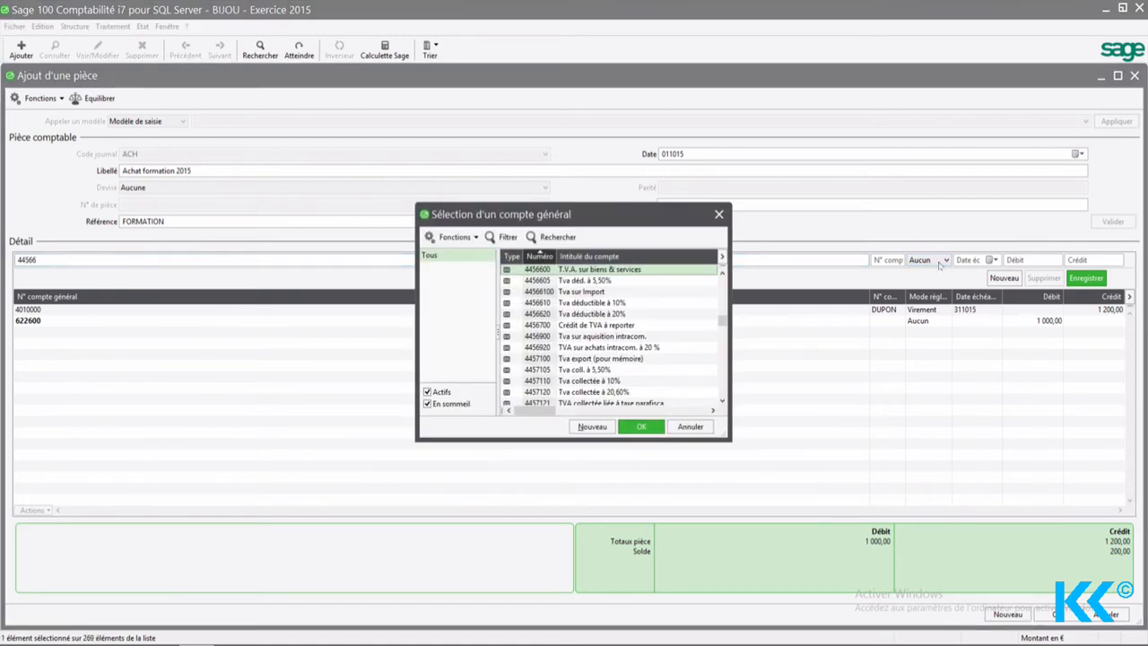
key(Escape)
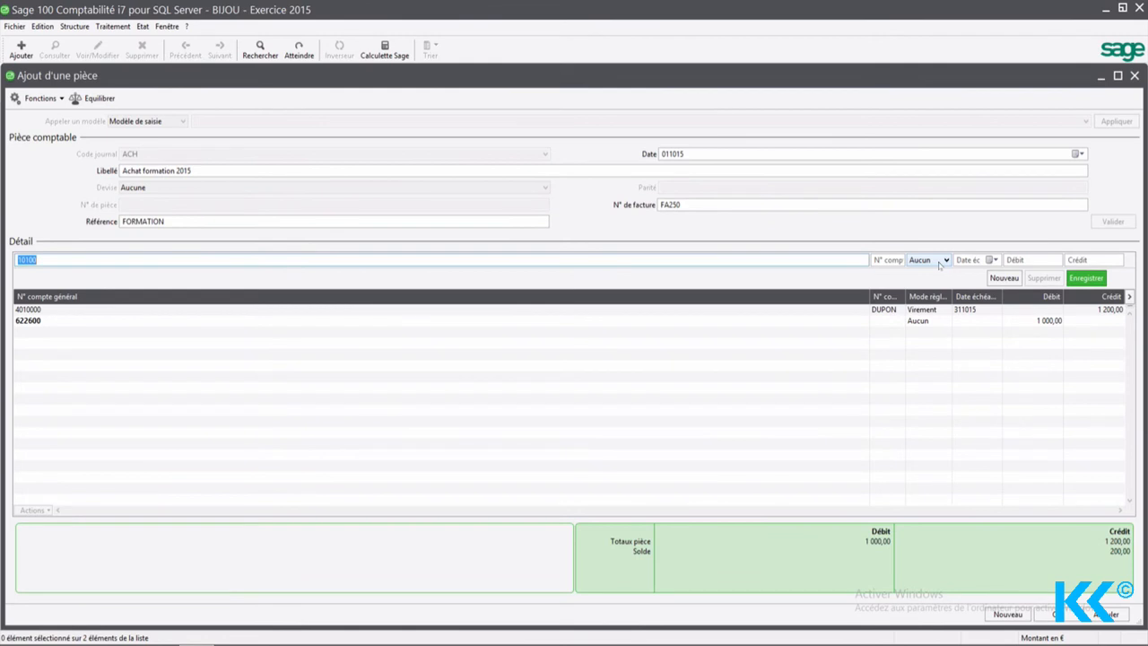
key(BackSpace)
Step: Record the VAT line on account 4456600 with a debit of 200 and save the balanced document
text(44566)
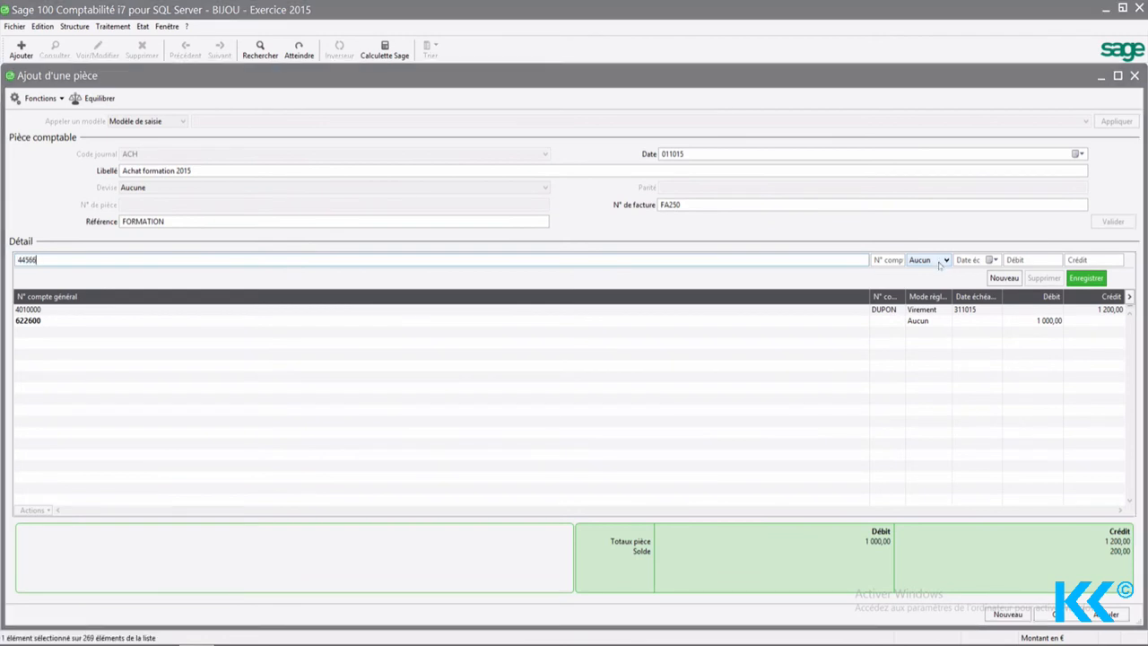
key(Tab)
key(Return)
key(Tab)
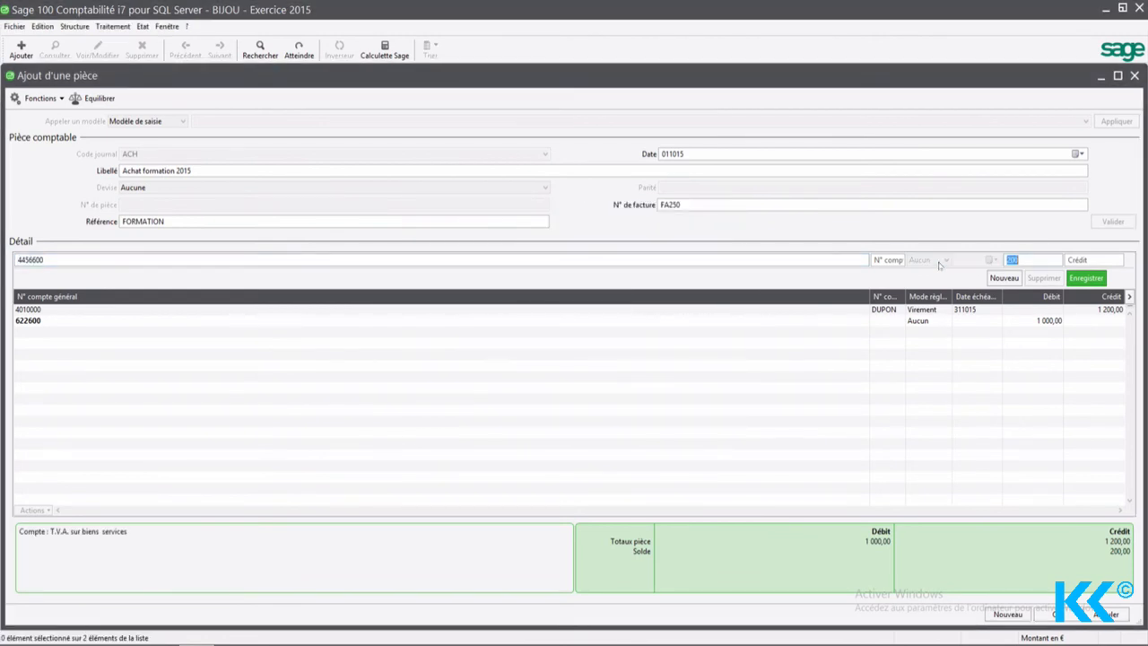
key(Return)
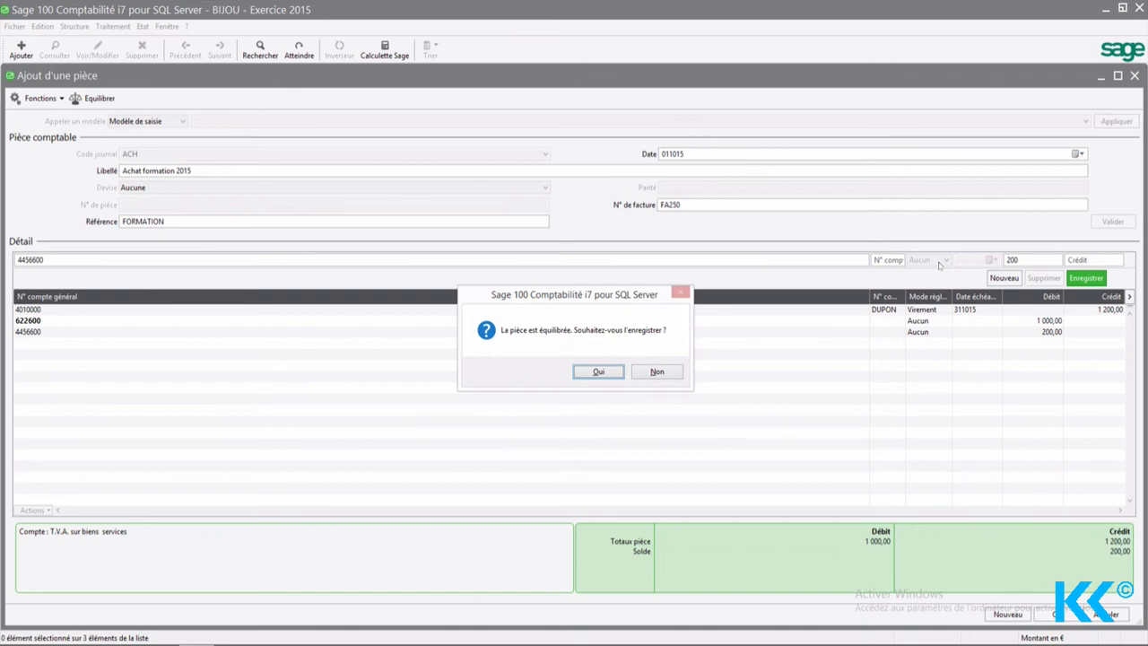
click(598, 373)
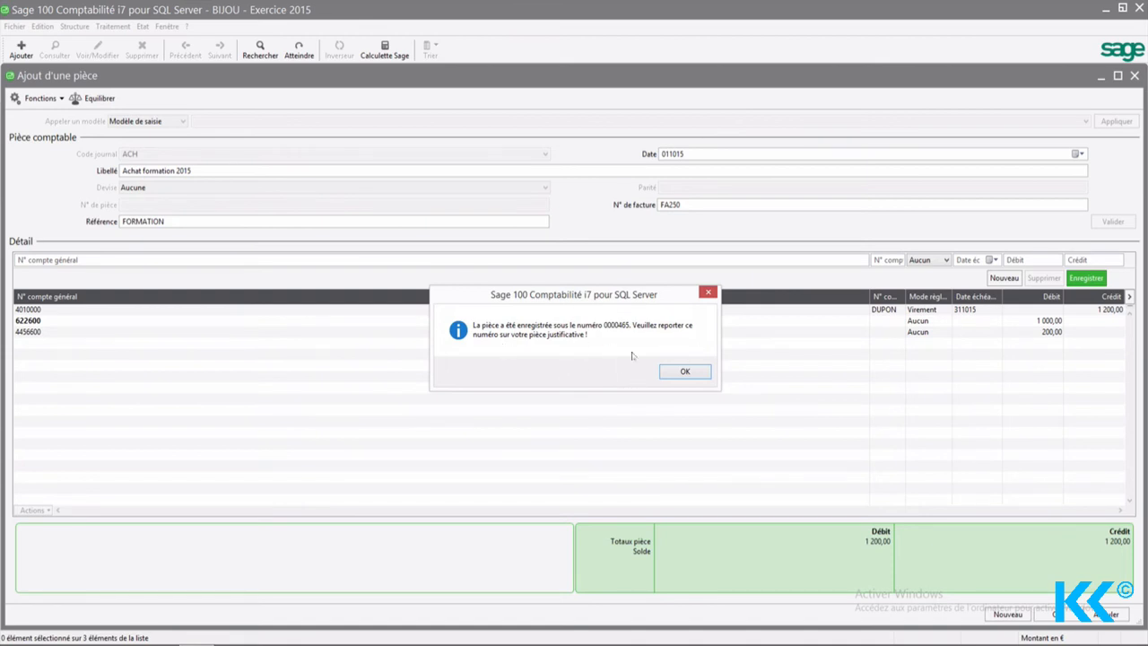
click(680, 373)
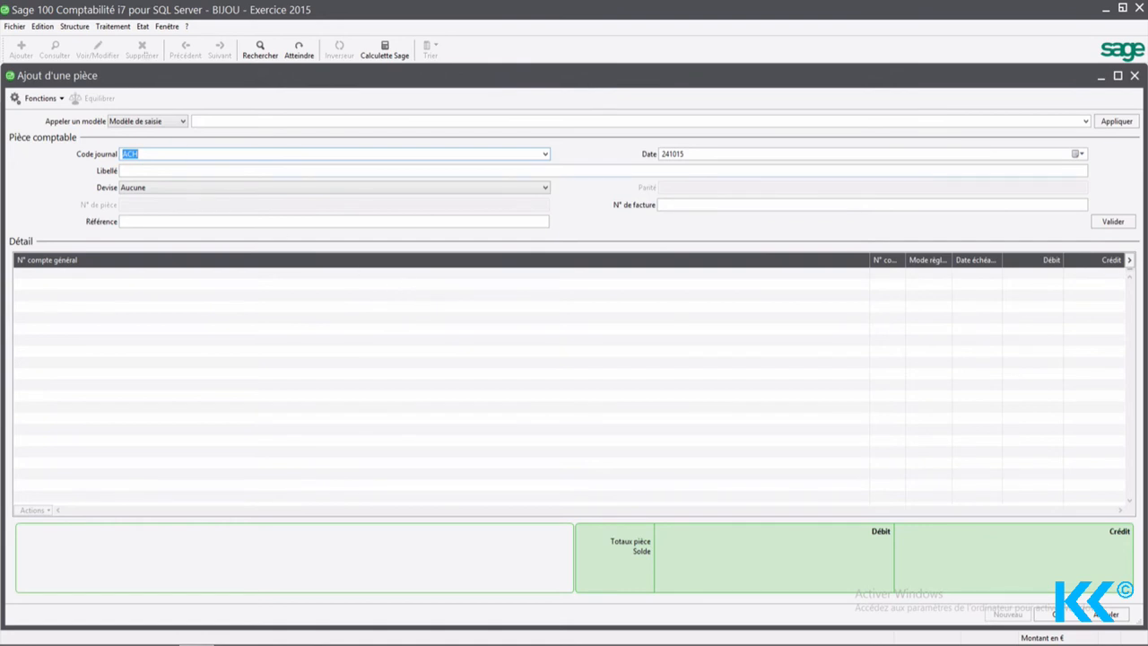
click(119, 26)
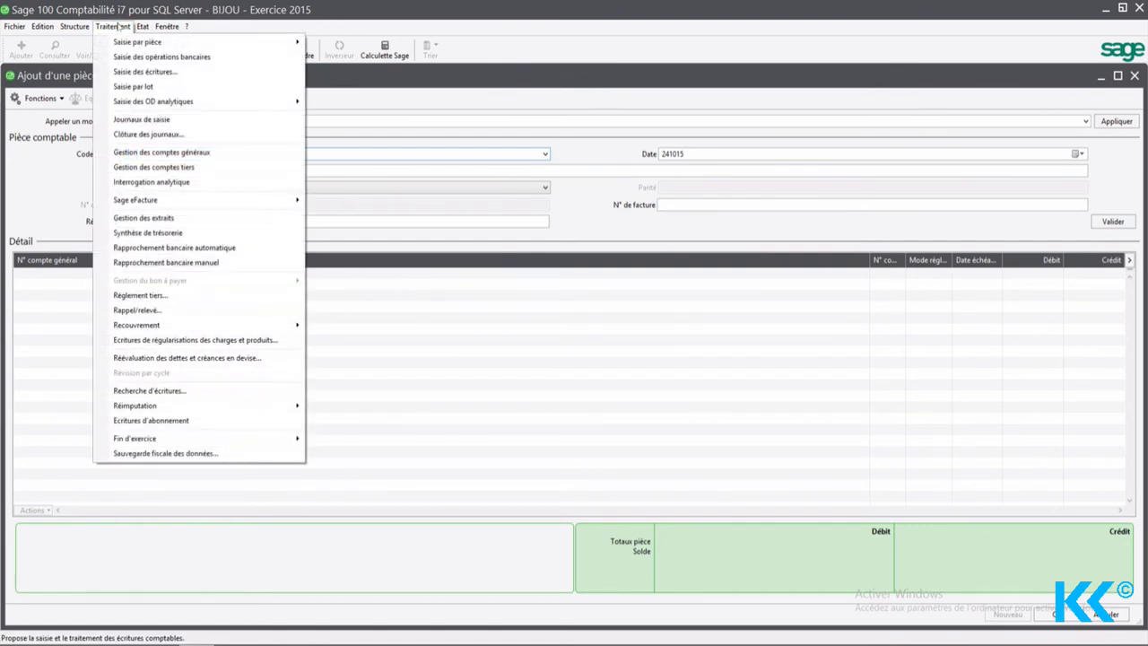
click(27, 78)
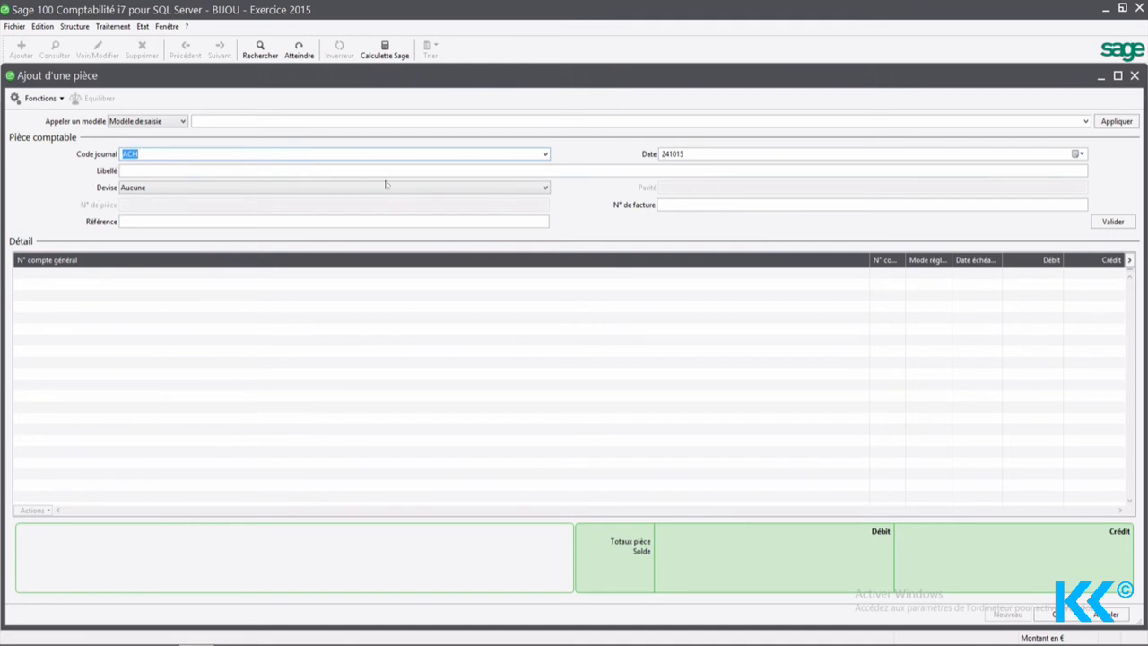
Step: Start a second ACH document dated 300615 with invoice number FA500, leaving the currency at Aucune
key(Tab)
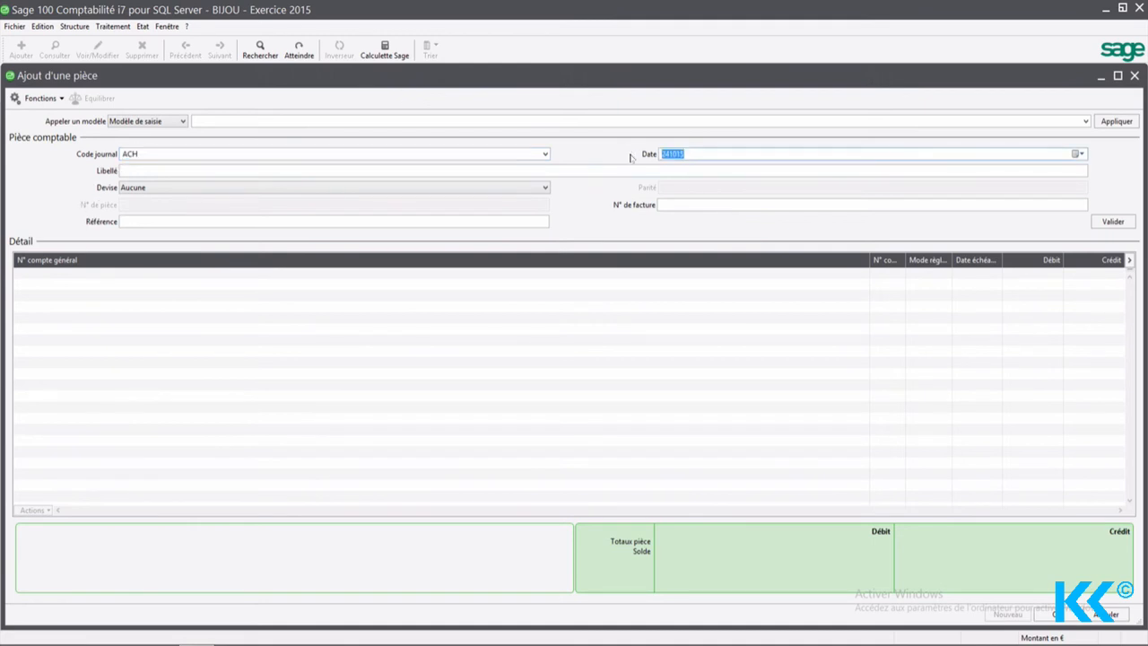
text(300615)
key(Tab)
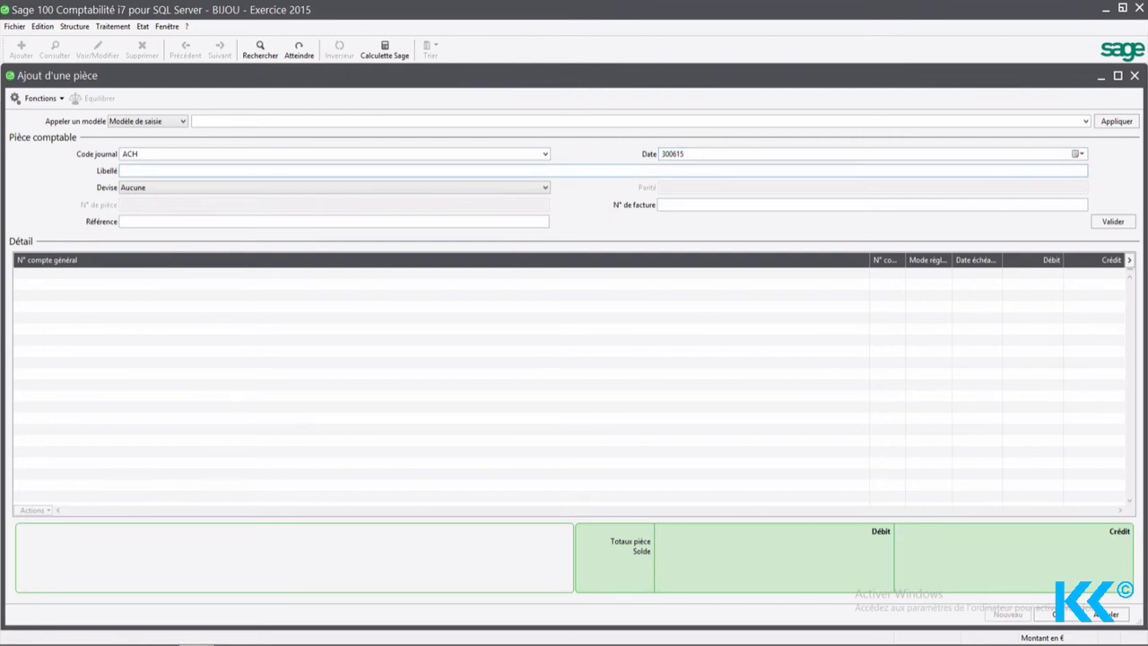
key(Tab)
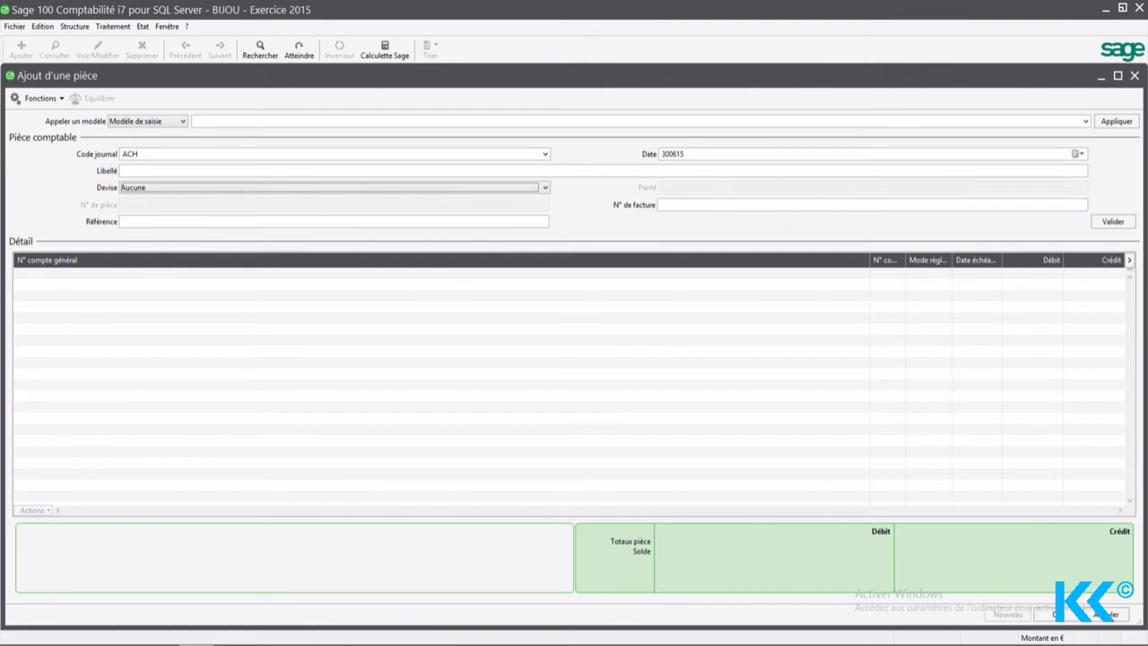
key(Tab)
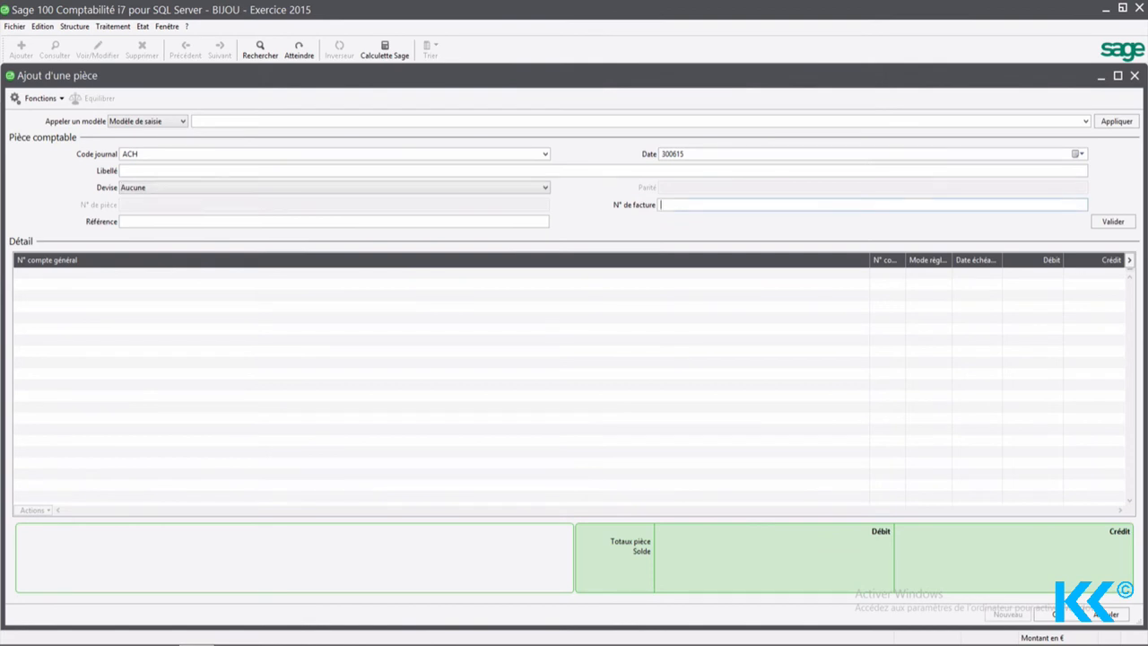
text(FA500)
Step: Apply the entry template Honoraires création depuis journal to the document
click(1085, 121)
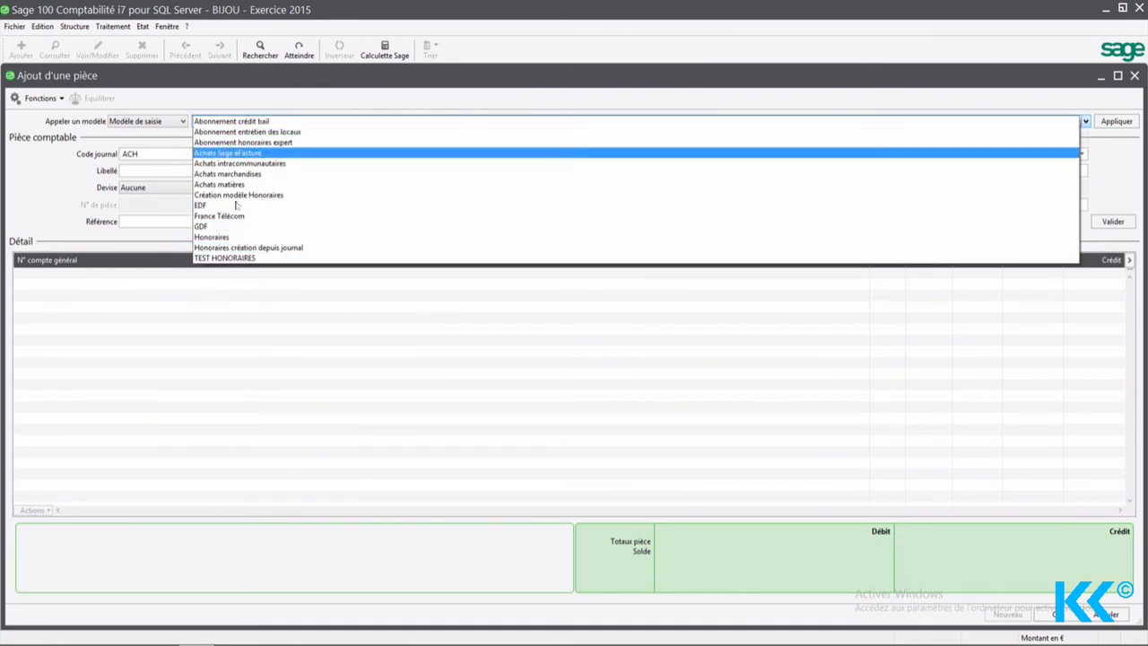
click(237, 249)
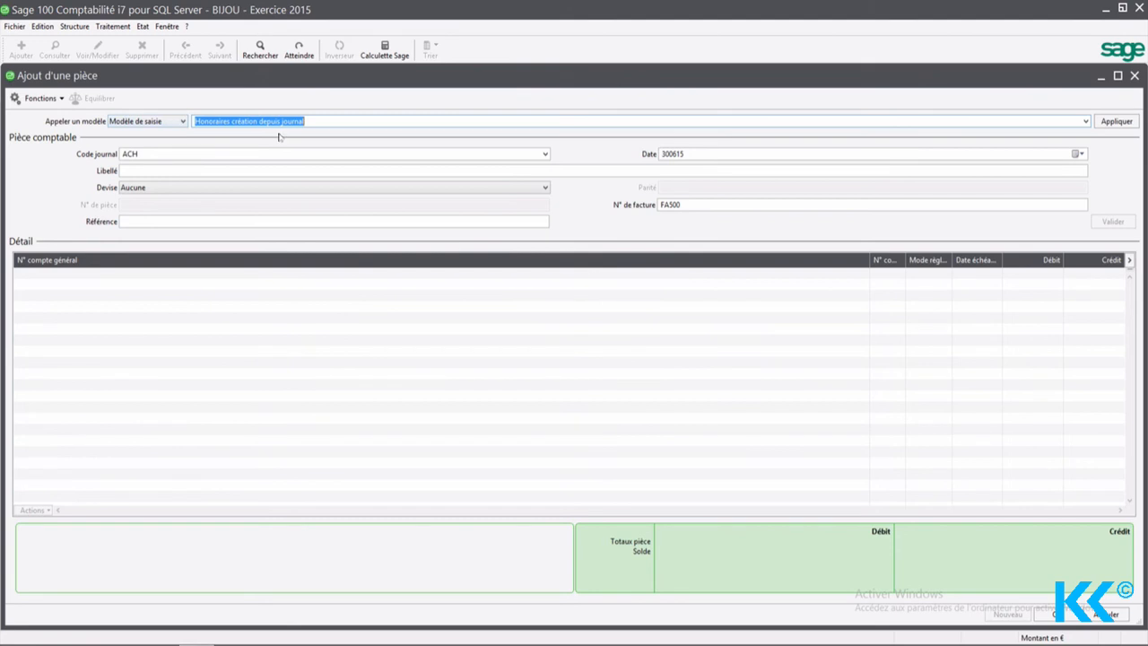
click(1116, 122)
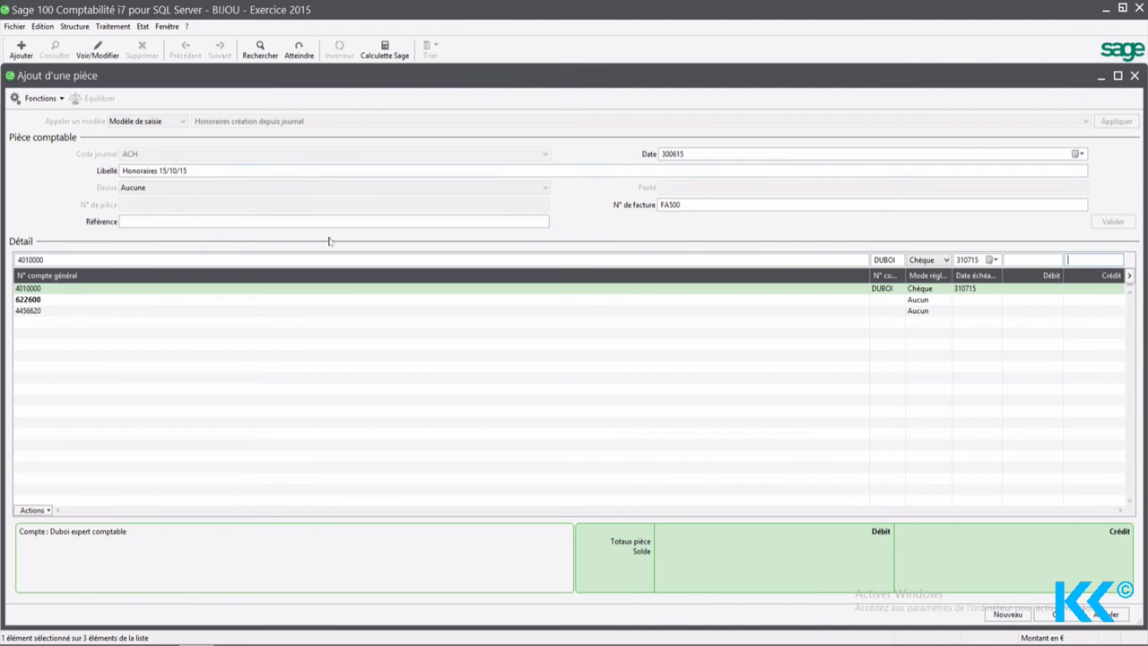
Step: Change the Libellé to Honoraires 30/06/2015 and enter HONORAIRES as the reference
drag(123, 170, 159, 170)
click(203, 171)
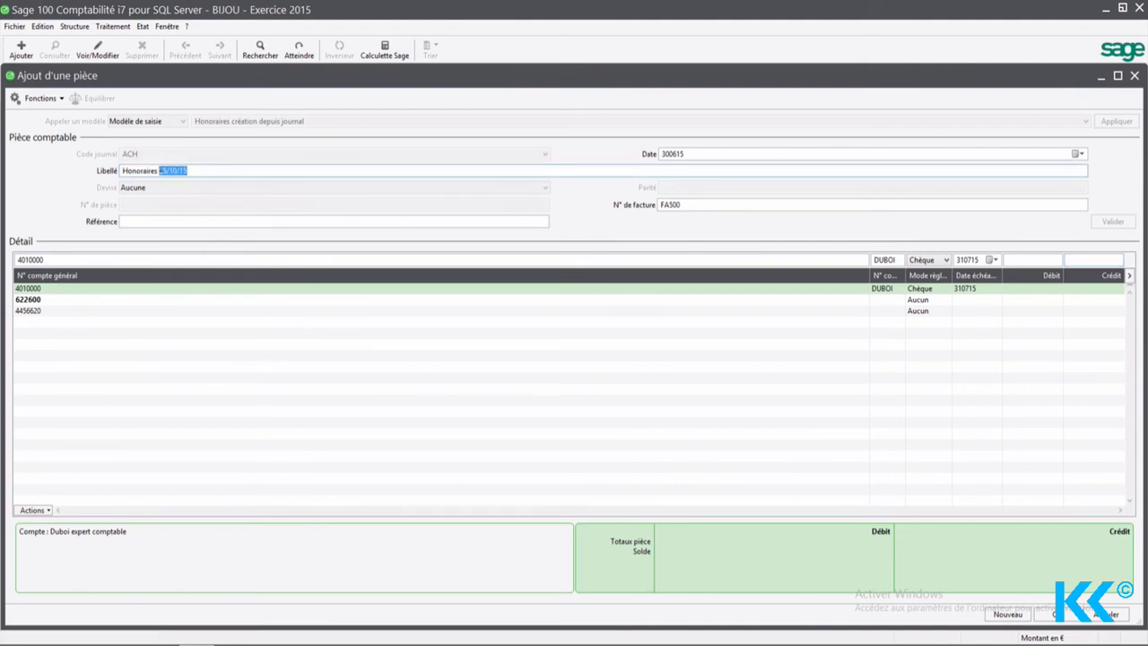
key(BackSpace)
key(BackSpace)
text(30)
text(/06/2015)
text(HONORAIRE)
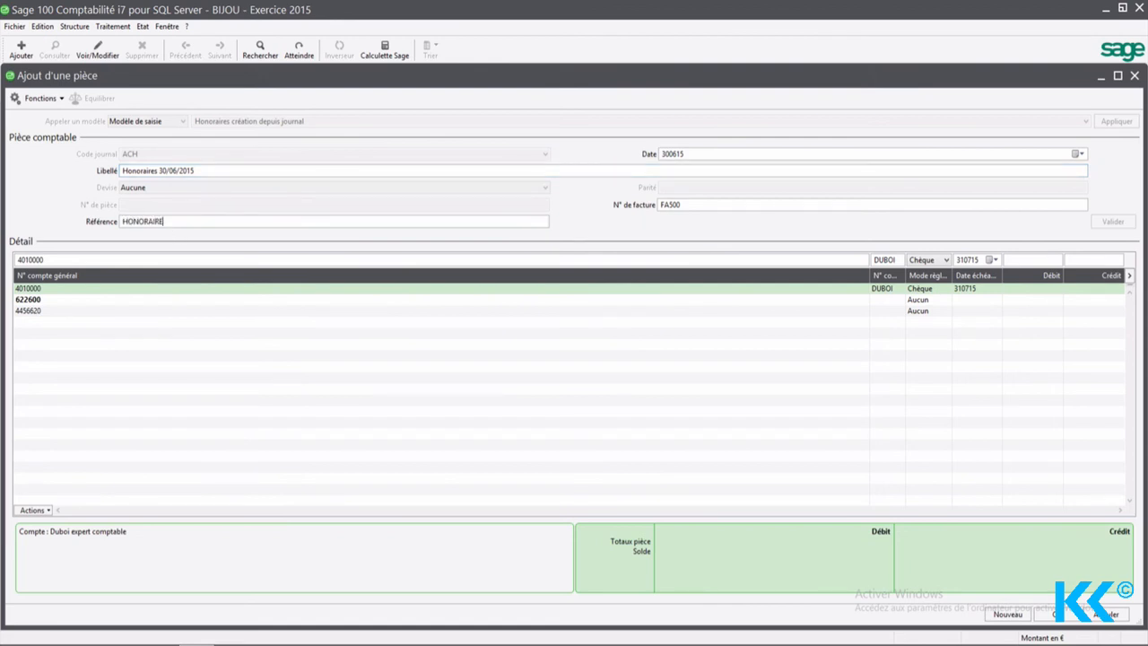
text(S)
Step: Enter a credit of 1200 on the DUBOI supplier line and save the document
click(1083, 290)
click(1085, 260)
text(1200)
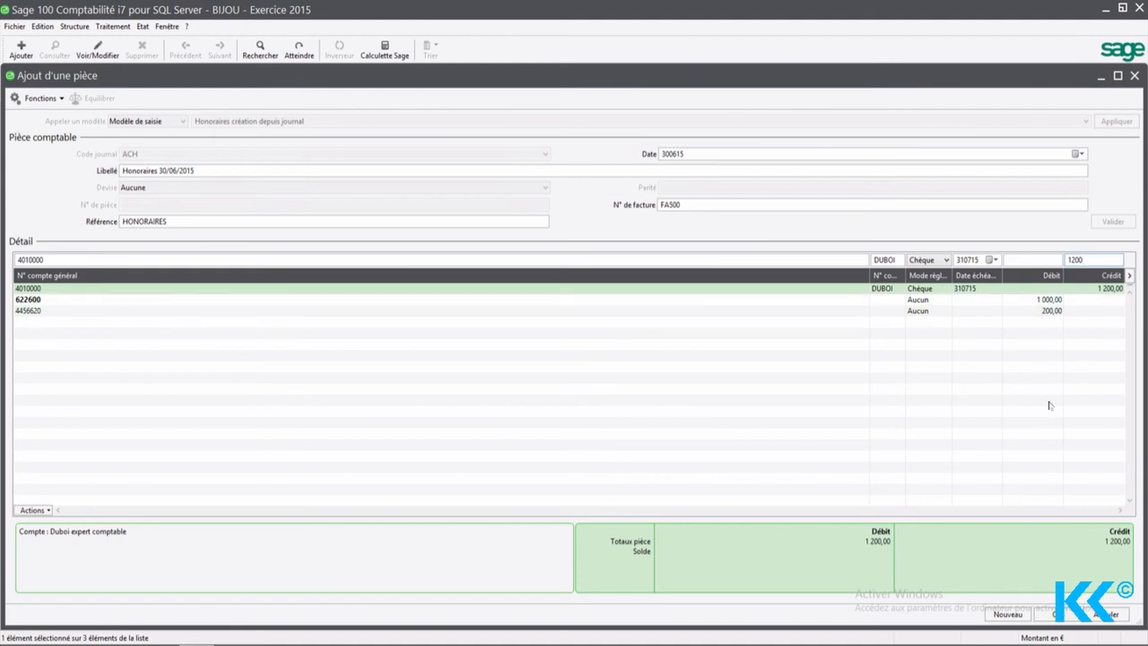
click(1050, 615)
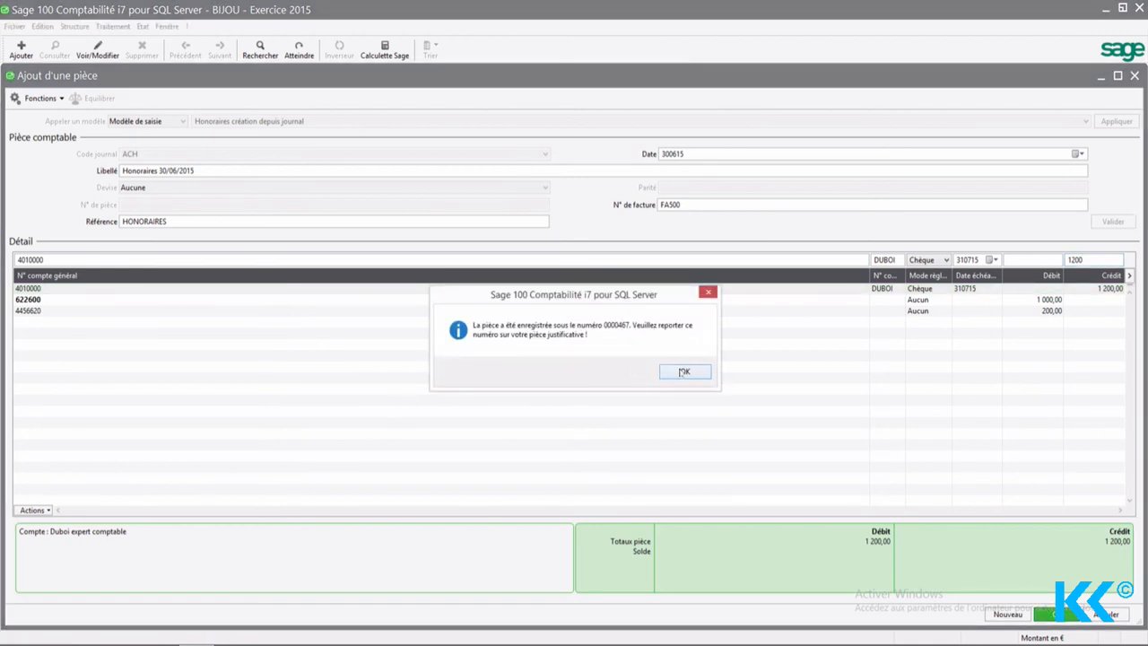
click(685, 372)
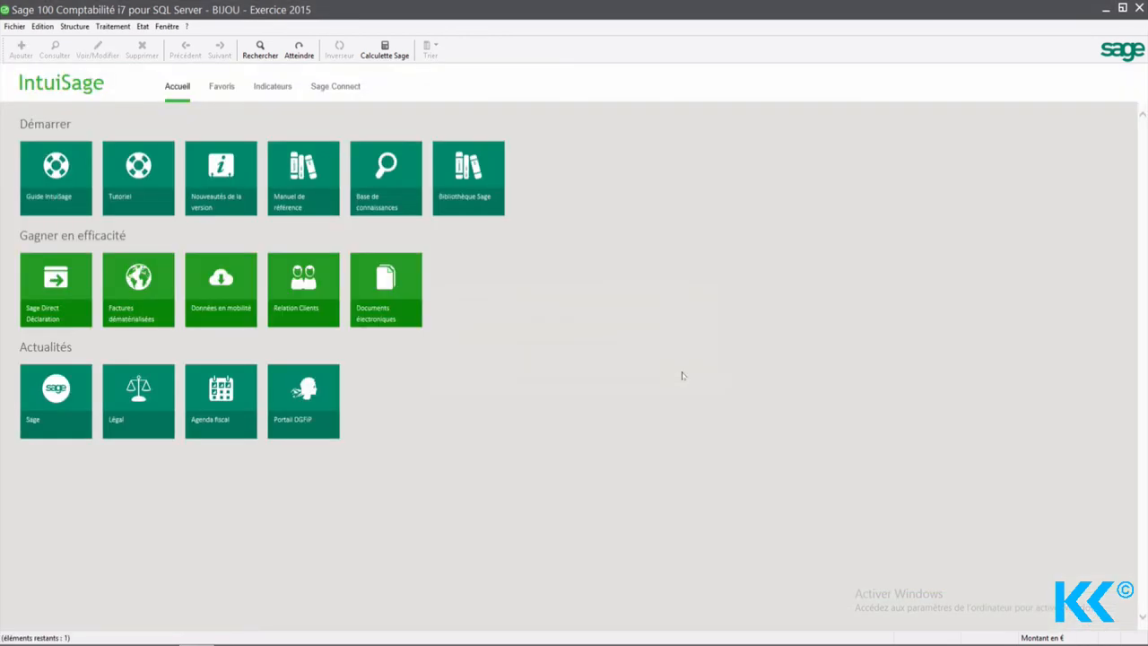
Step: Open the Visualisation/modification d'une pièce window for reviewing recorded documents
click(113, 26)
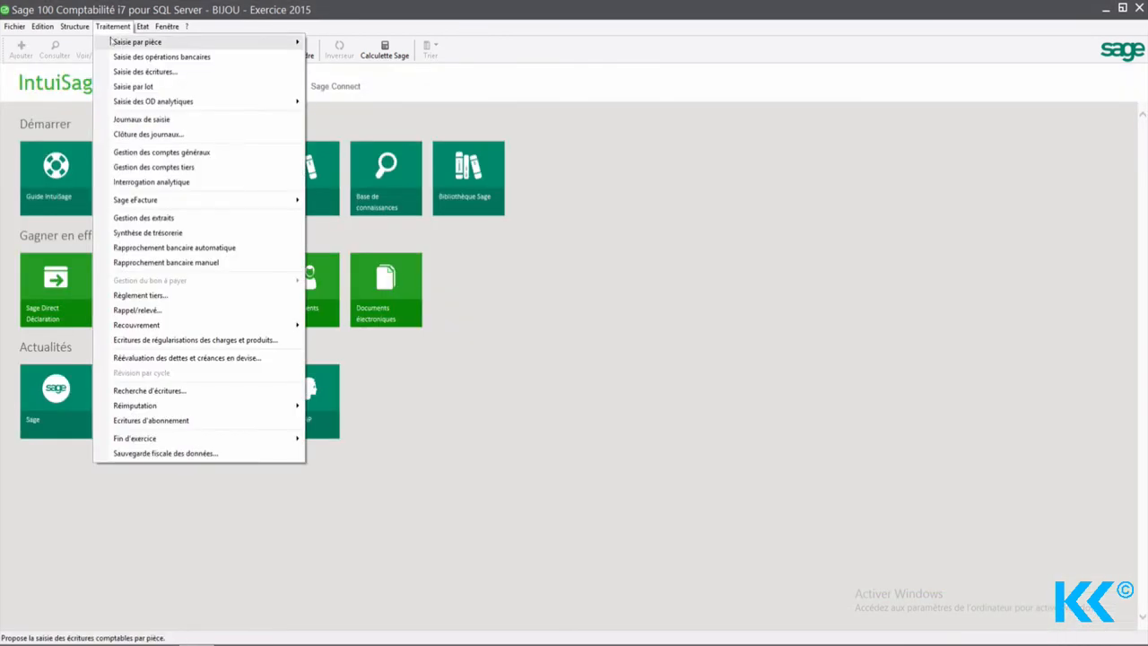
mouse_move(126, 44)
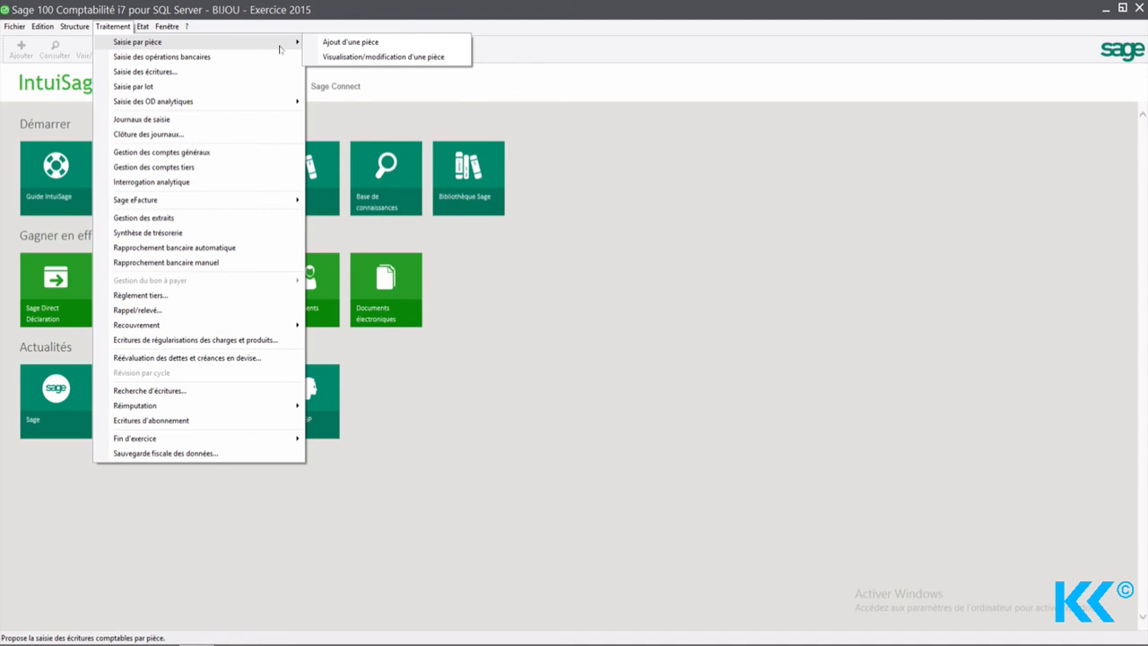
click(359, 56)
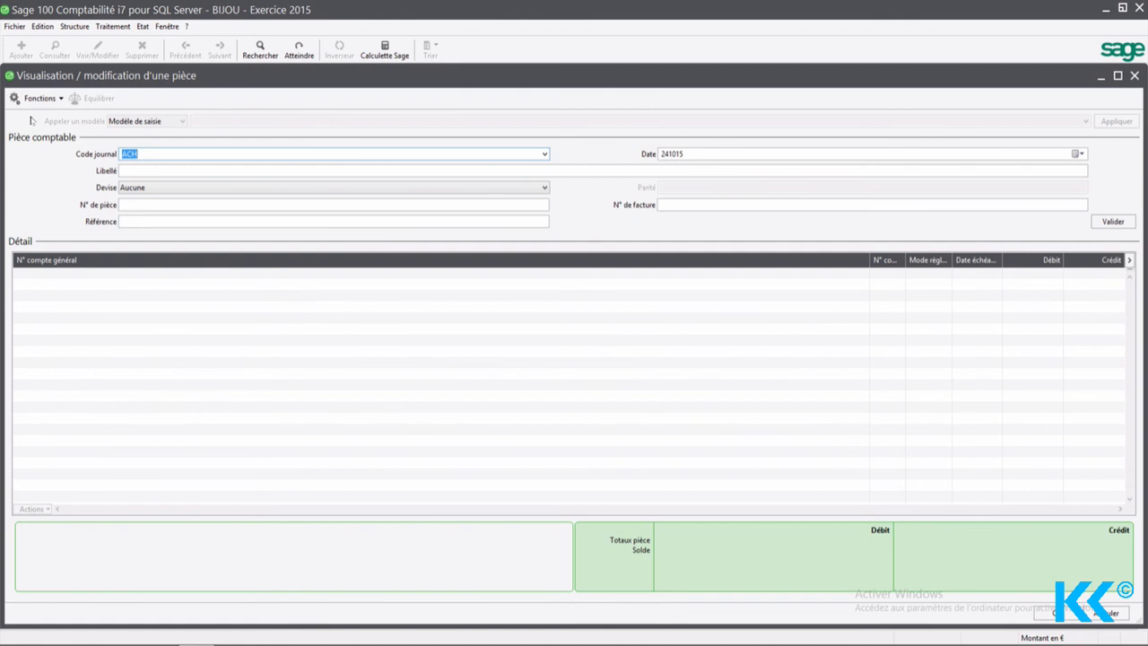
Step: Look up the ACH journal document dated 011015 and move on to the following document
click(660, 154)
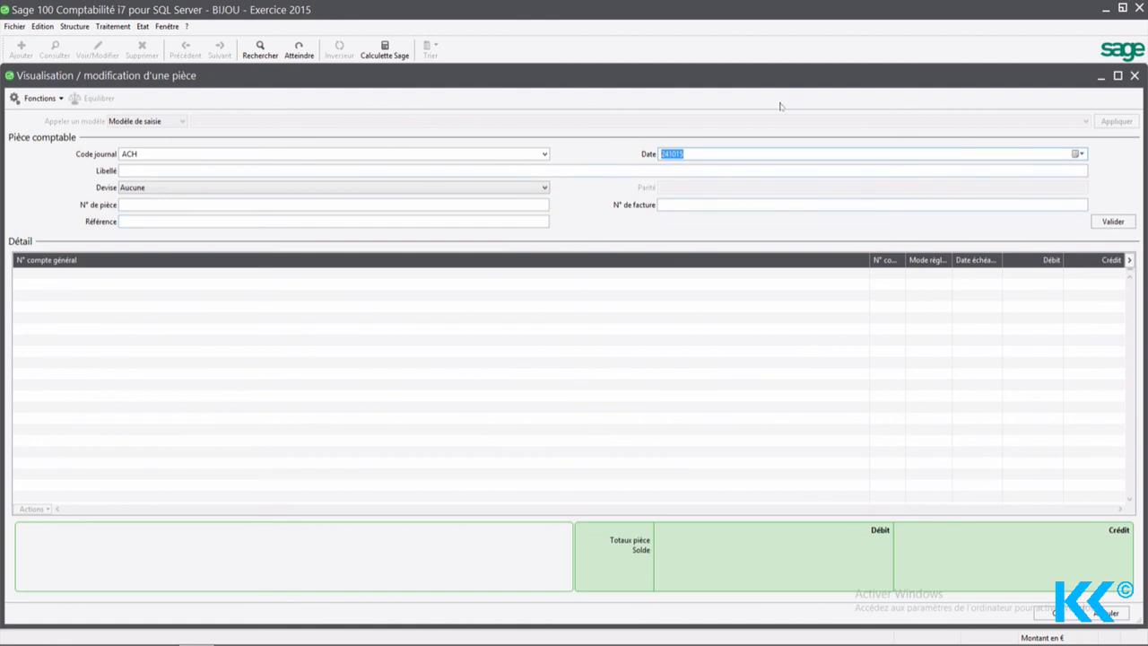
text(011015)
click(1113, 221)
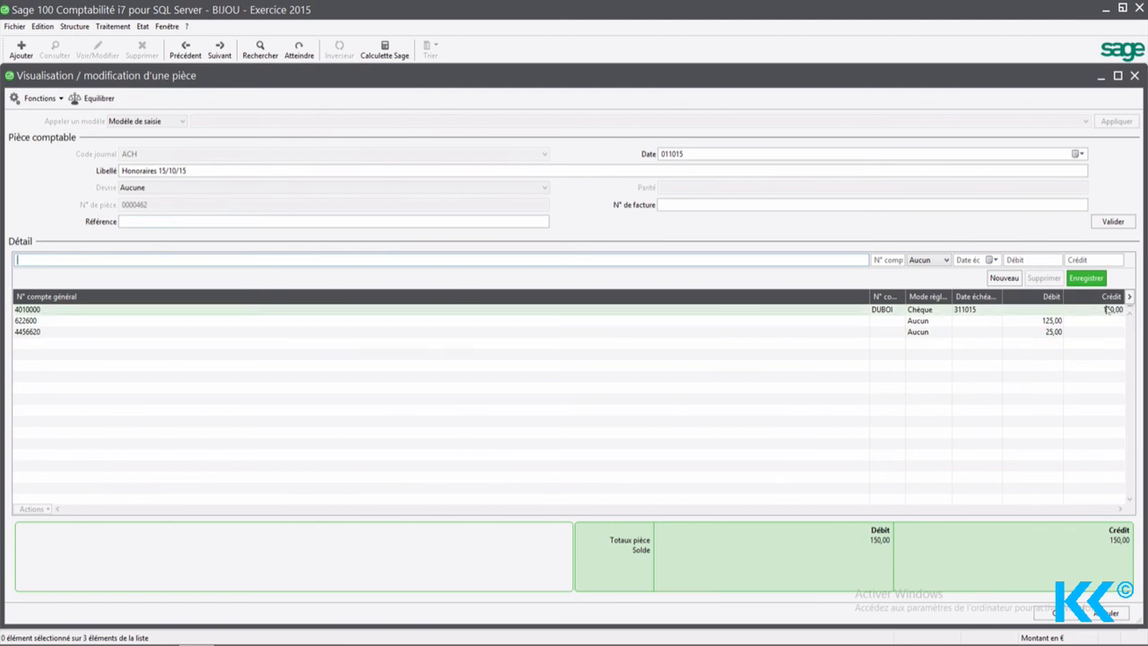
click(217, 57)
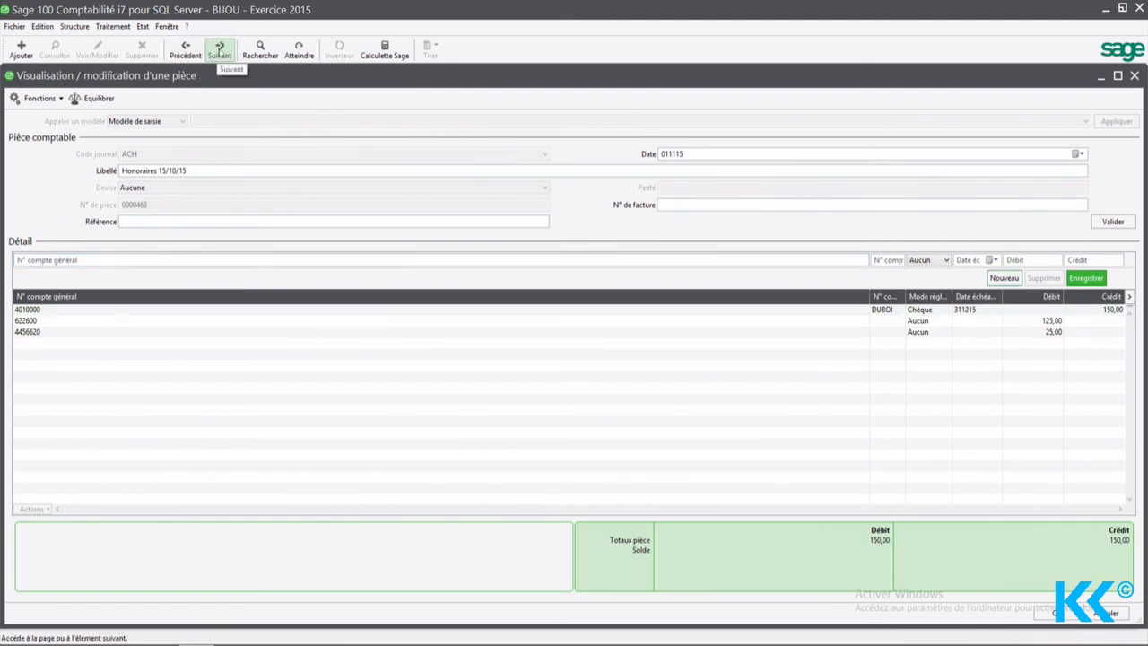
Step: Move forward to the Achat formation 2015 document and set the credit of its DUPON supplier line to 2400
click(219, 55)
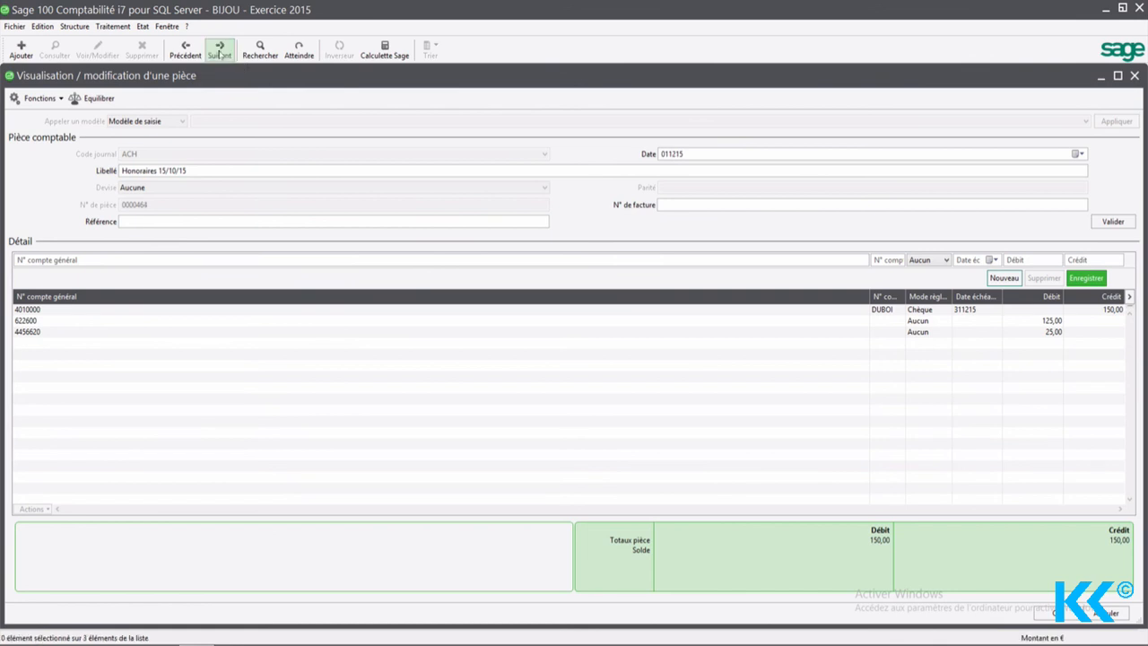
click(219, 55)
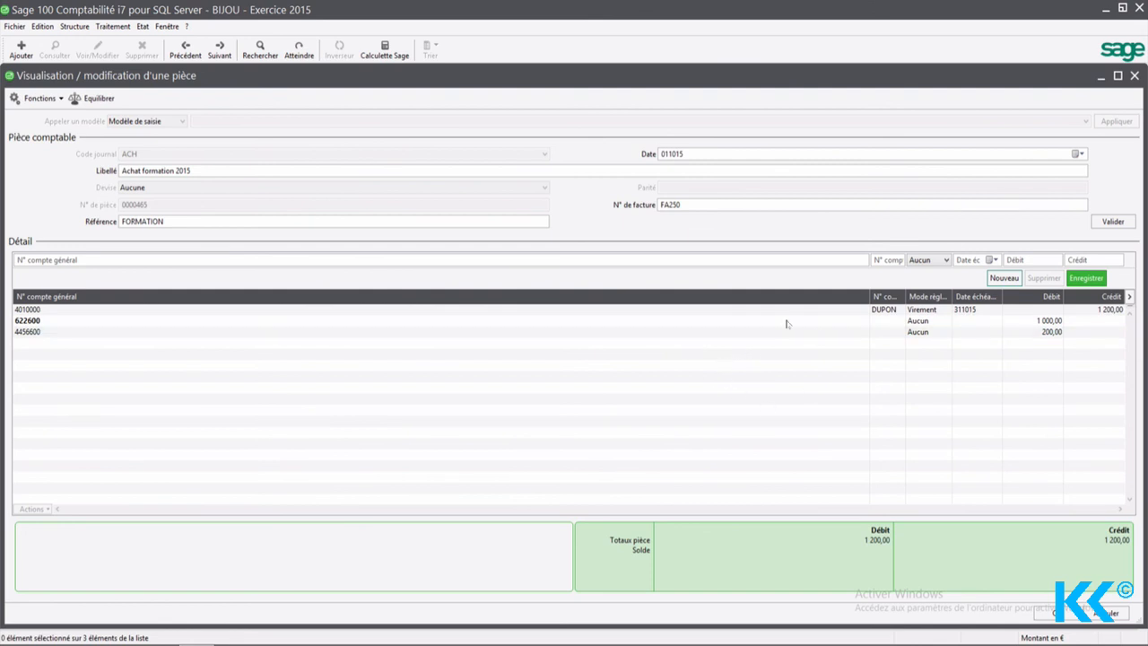
click(874, 310)
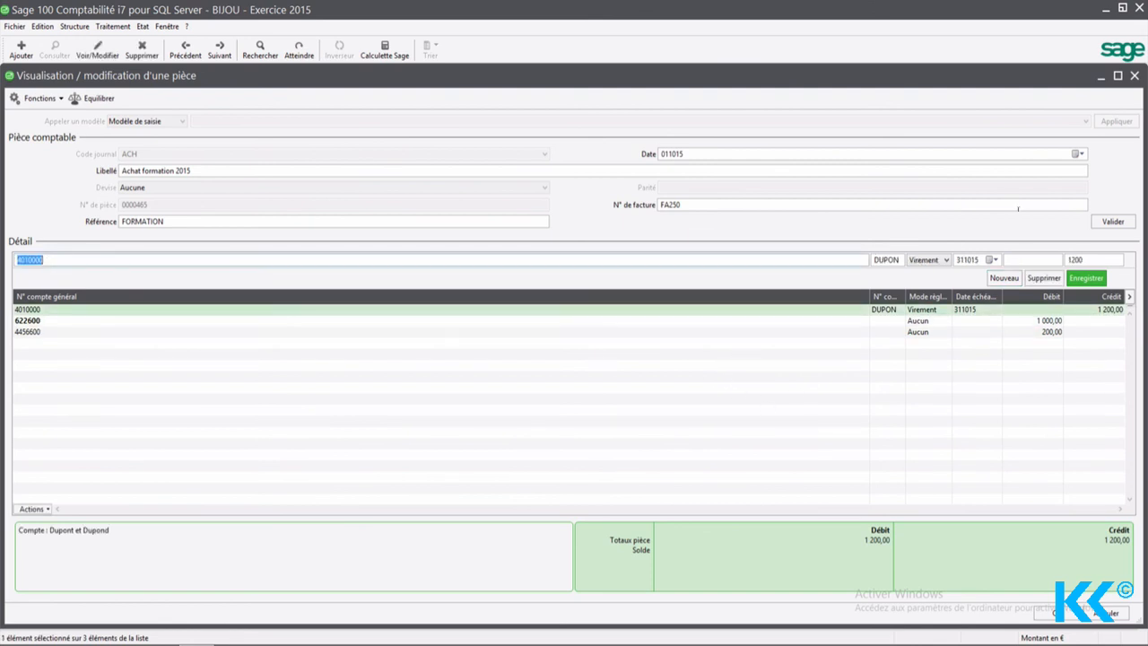
click(1099, 261)
text(2400)
key(Return)
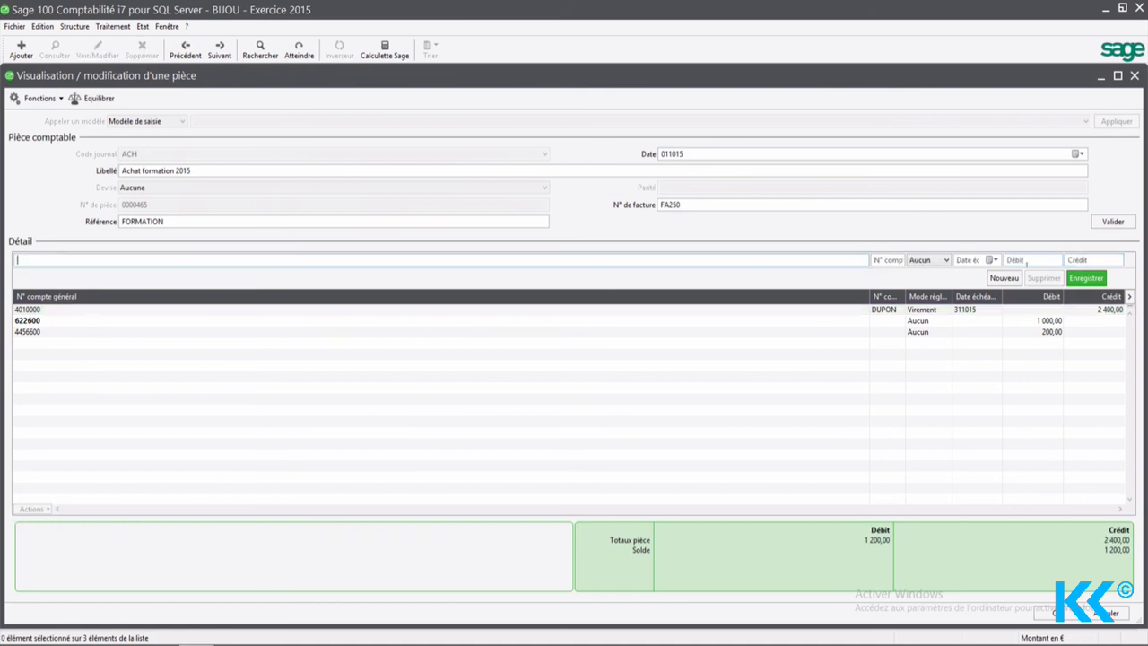
Step: Set the debit of the 622600 line to 2000 and close its analytical entry without changing the section amounts
click(1007, 320)
drag(1029, 260, 958, 264)
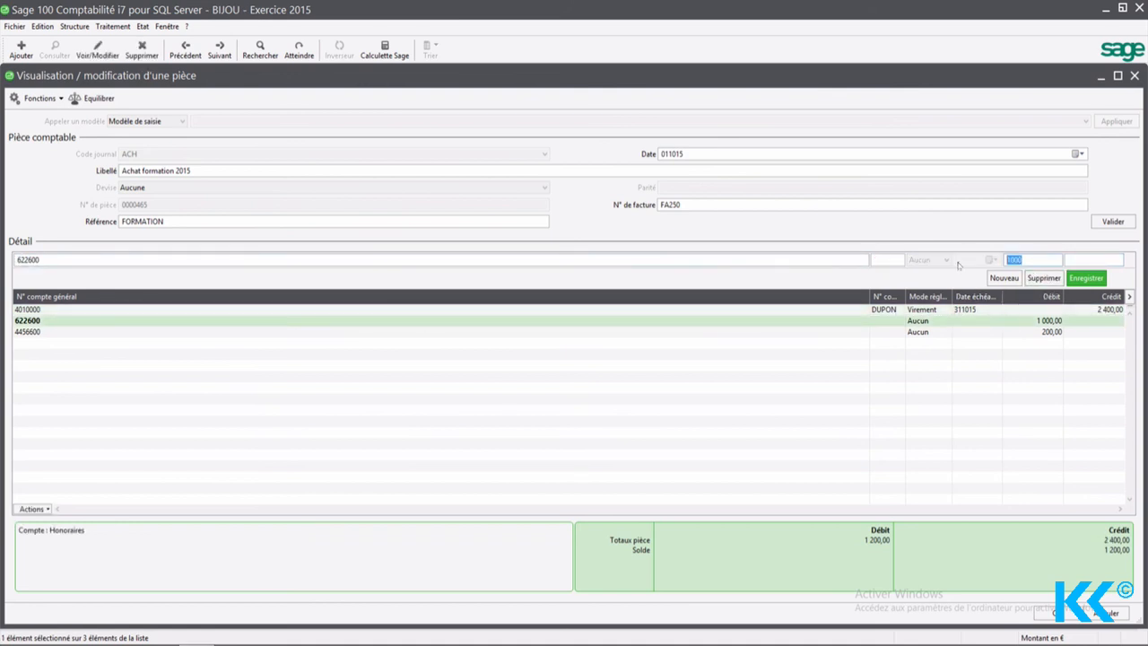
text(200)
key(Return)
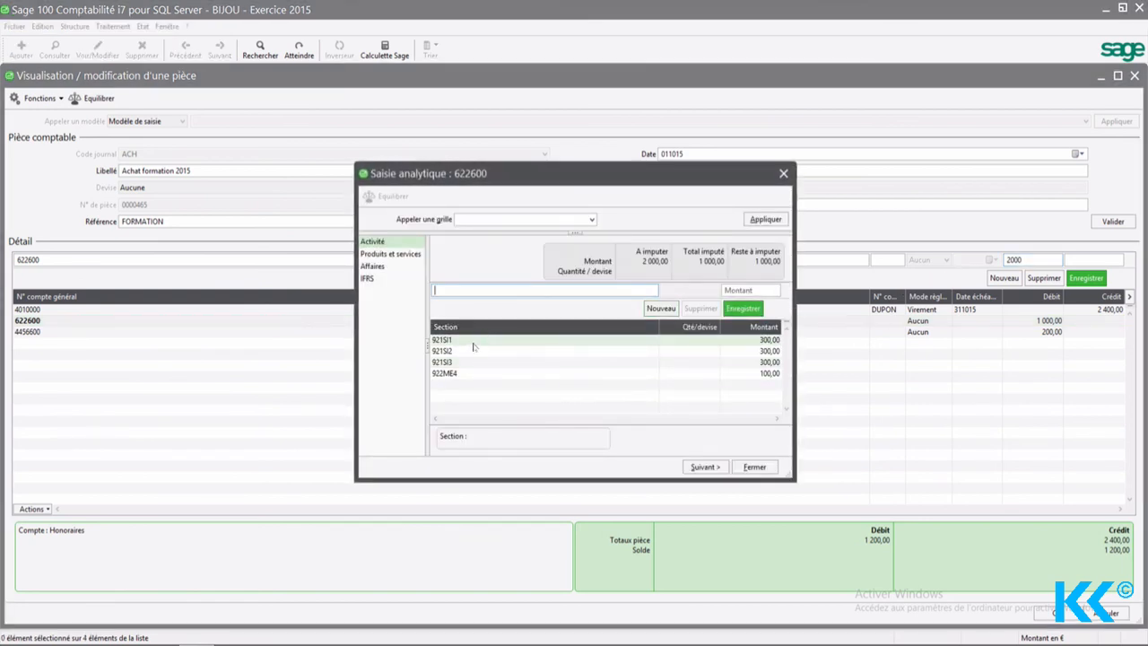
click(755, 467)
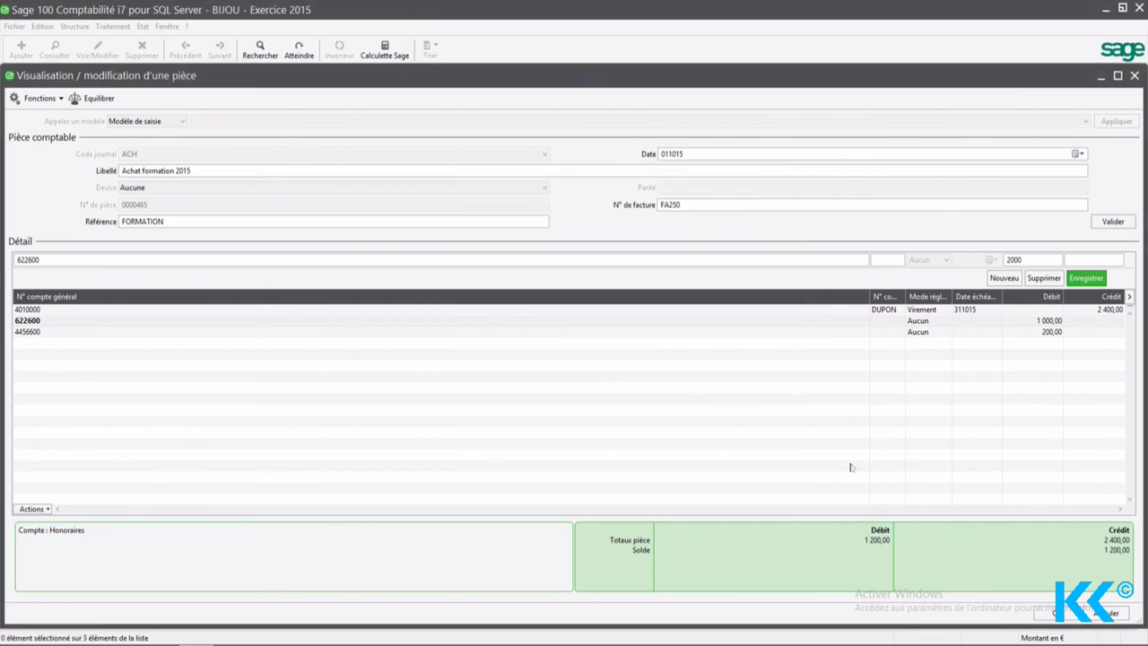
Step: Set the debit of the 4456600 VAT line to 400, record it and close the document window
click(1025, 333)
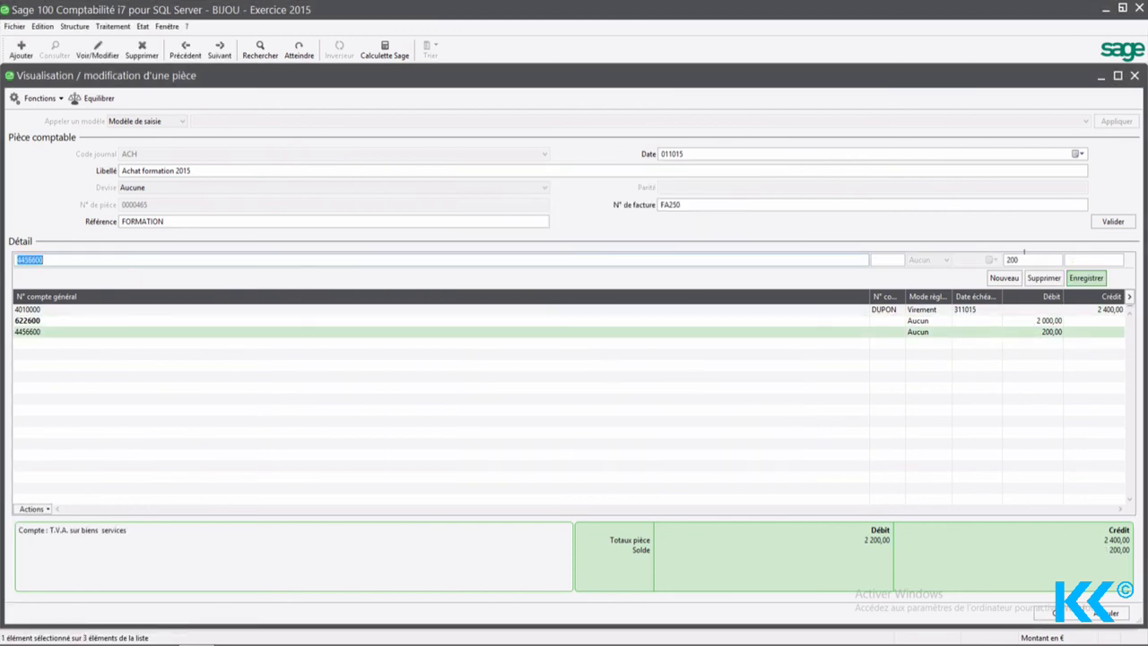
double_click(1023, 259)
text(400)
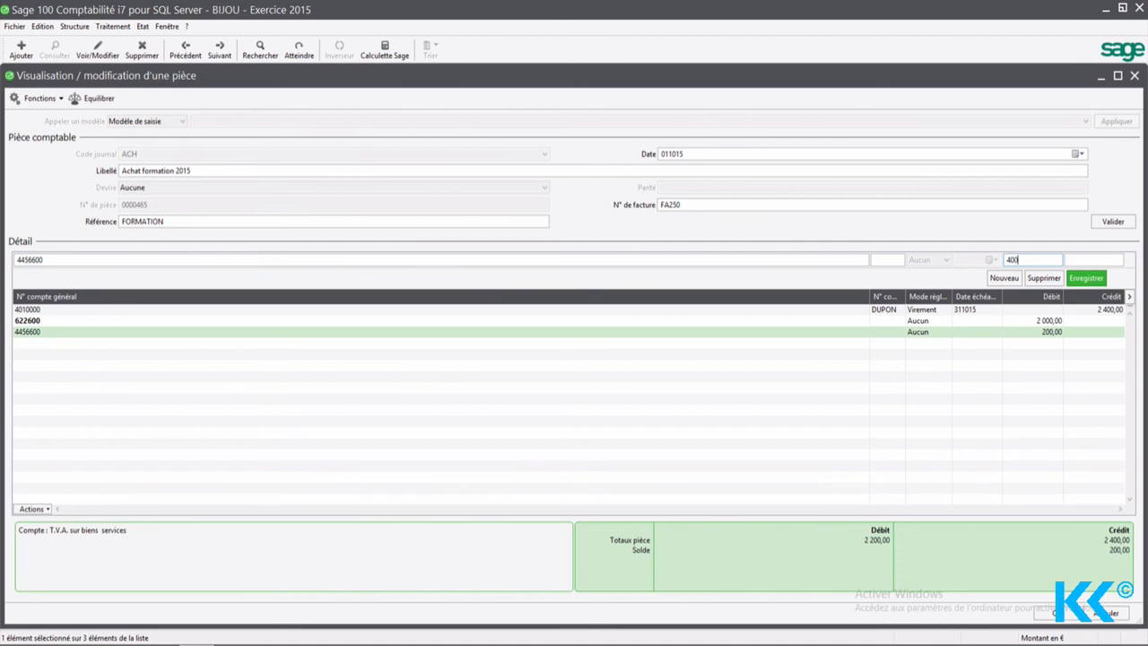
key(Return)
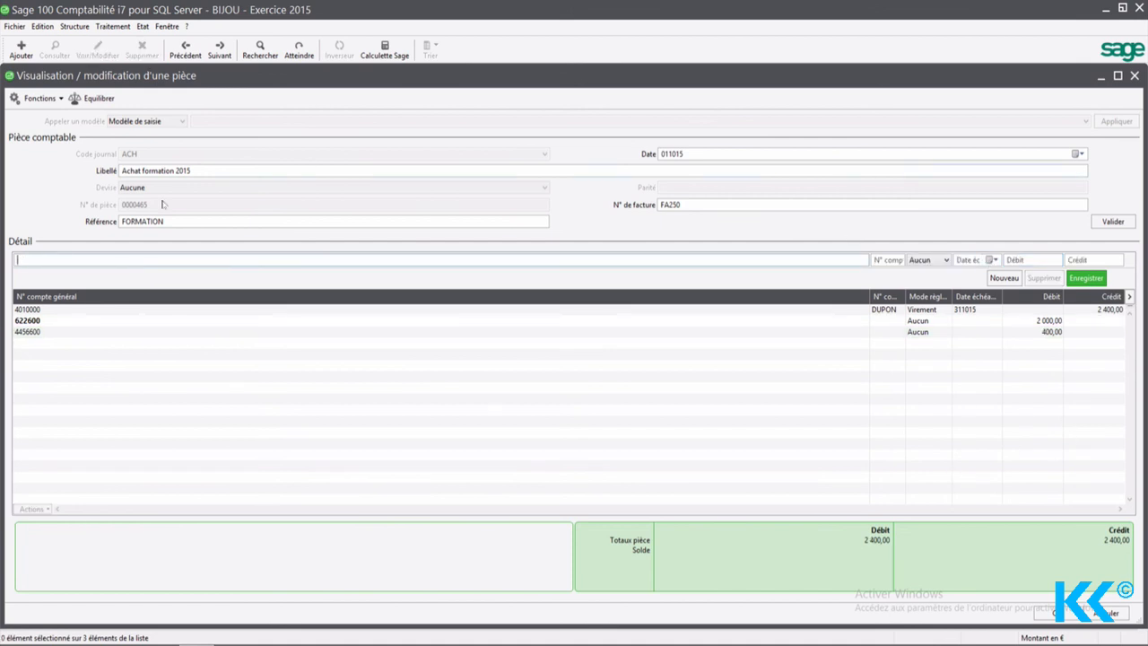
click(1134, 75)
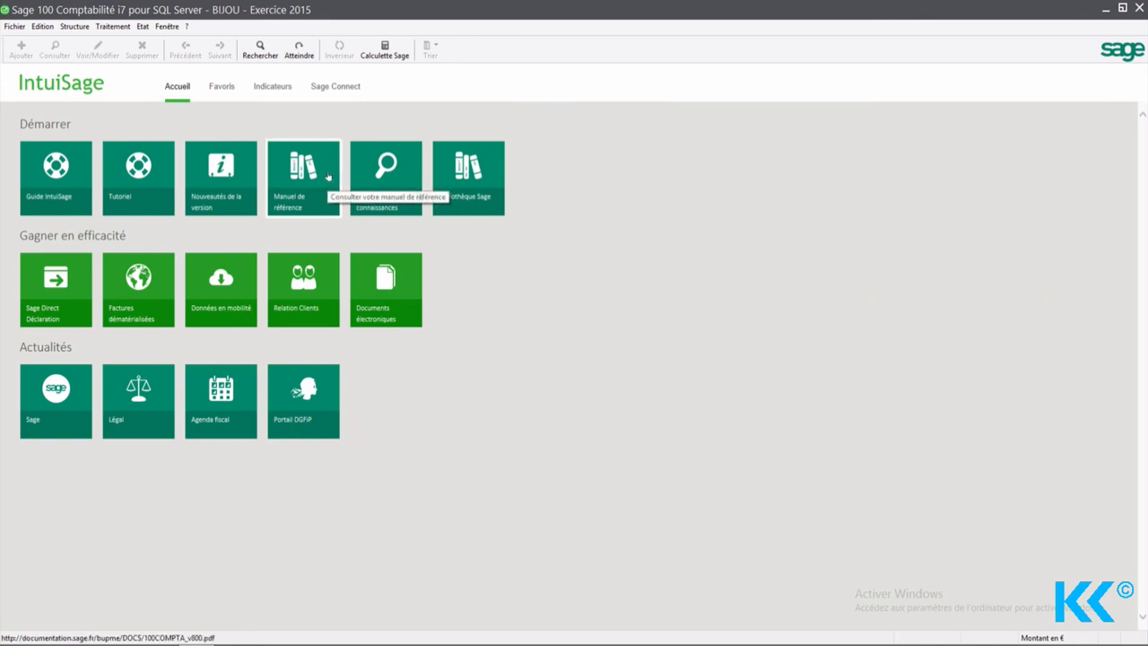
Step: Reopen Visualisation/modification d'une pièce and look up the ACH journal document dated 011015 with the reference FORMATION
click(112, 26)
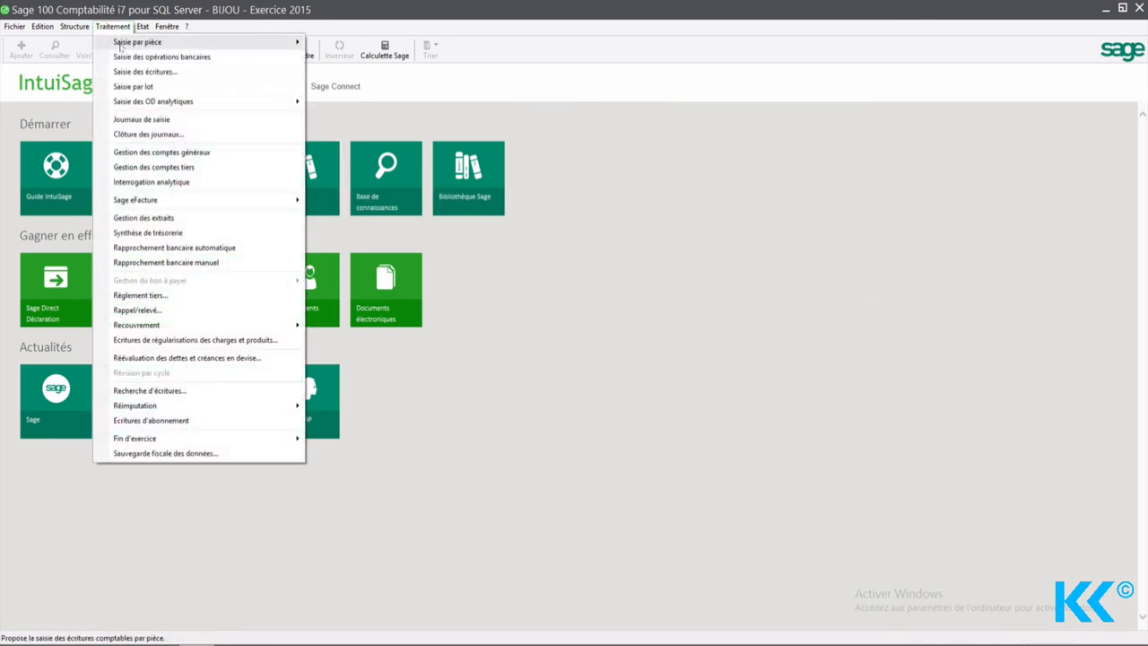
mouse_move(121, 46)
click(368, 57)
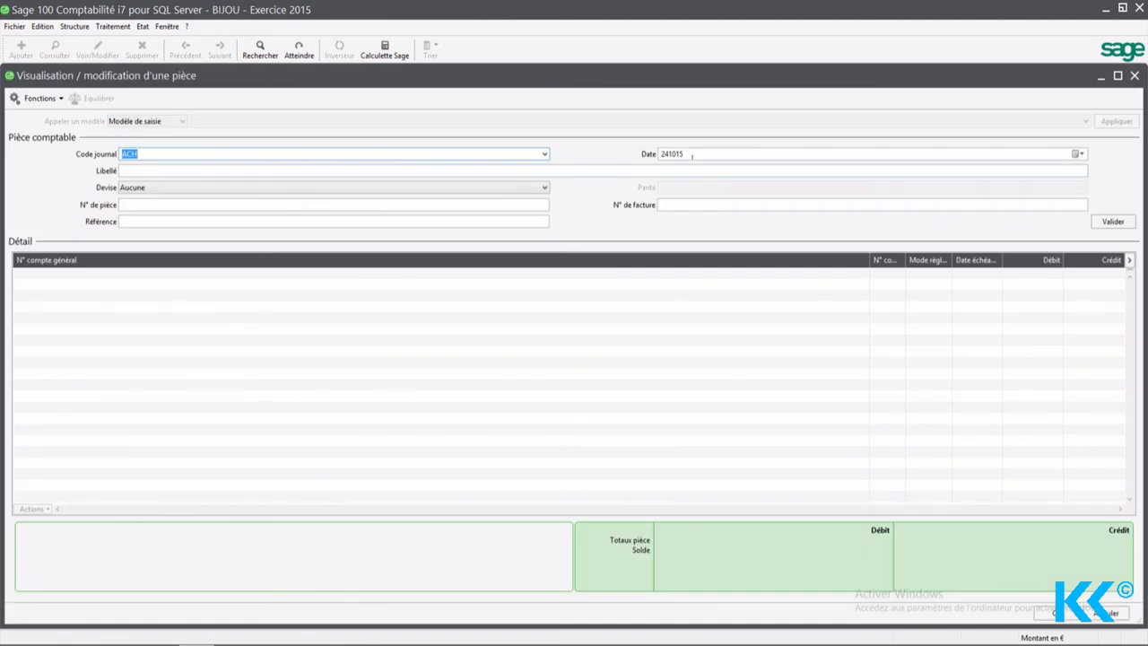
click(692, 154)
text(01)
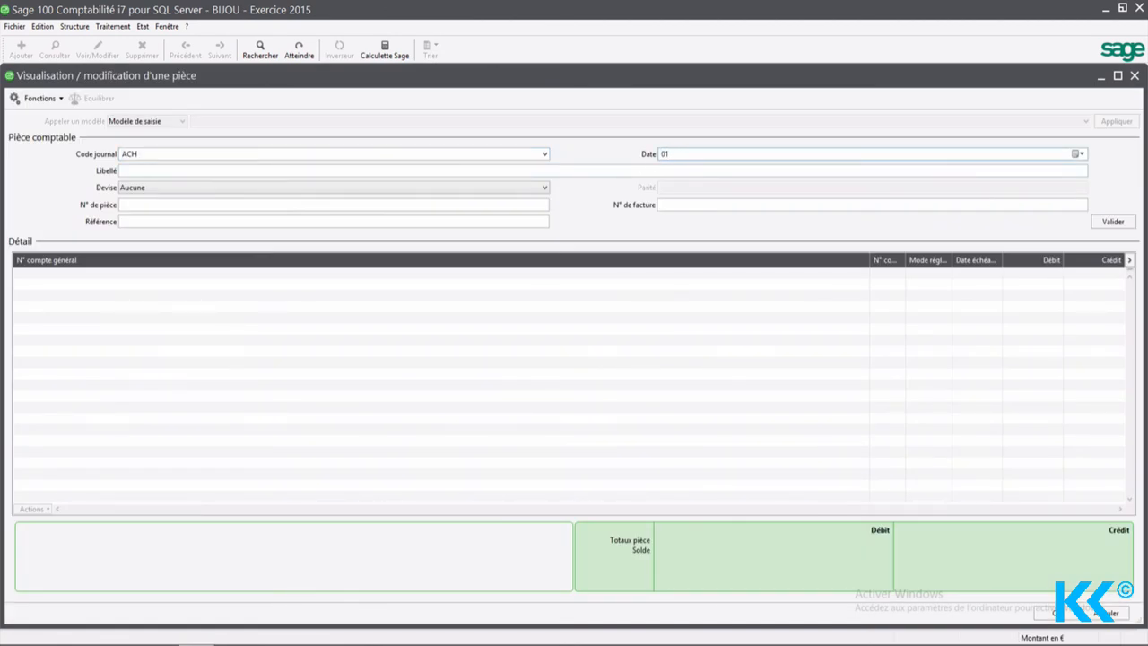
text(1015)
click(140, 219)
text(FORMAT)
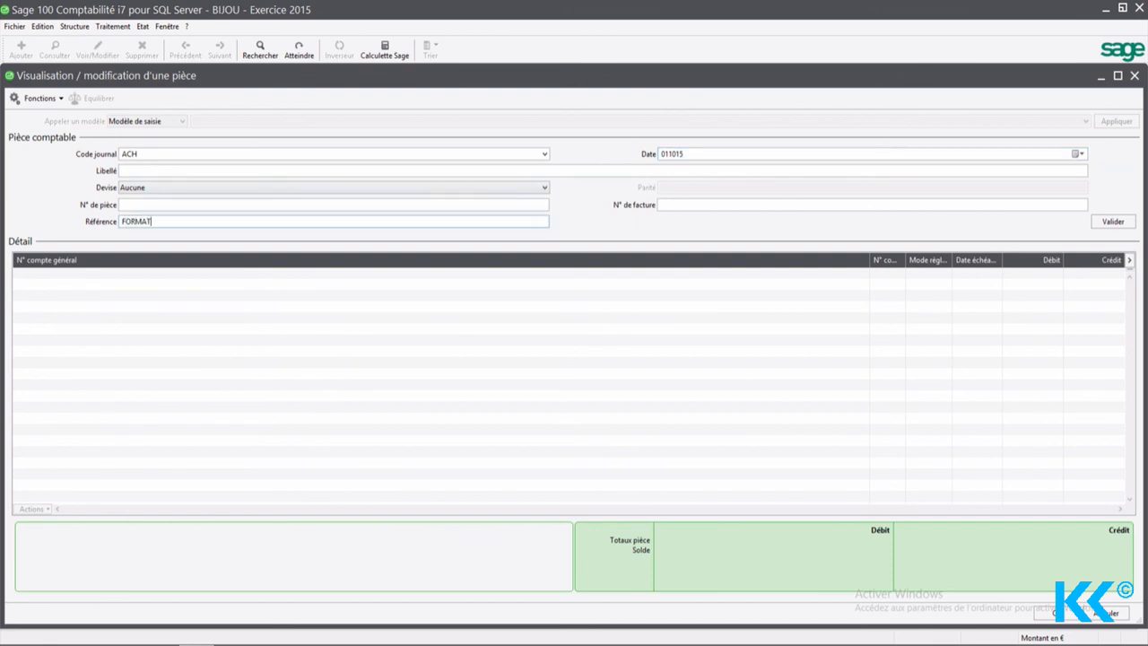
text(ION)
click(1112, 221)
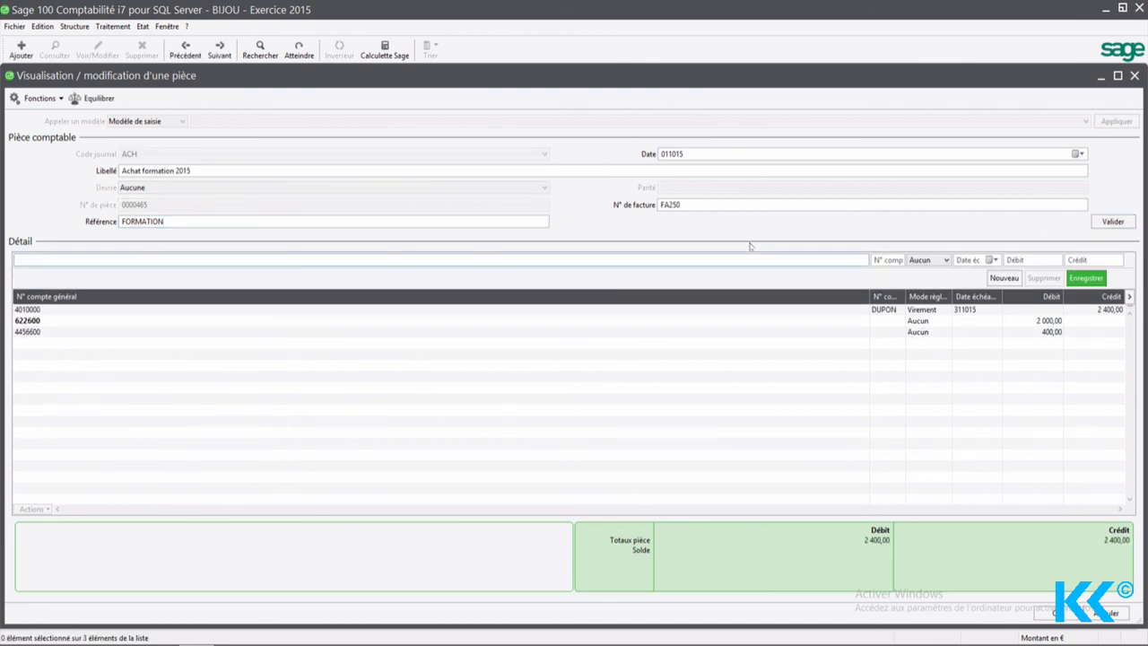